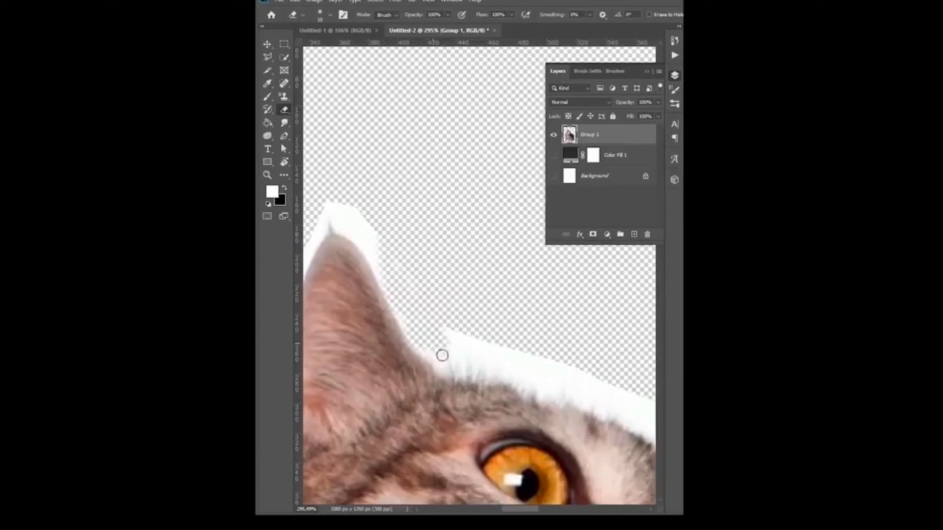
# - Scroll the view up and back down to inspect the cat's traced path
pyautogui.scroll(5, 449, 345)
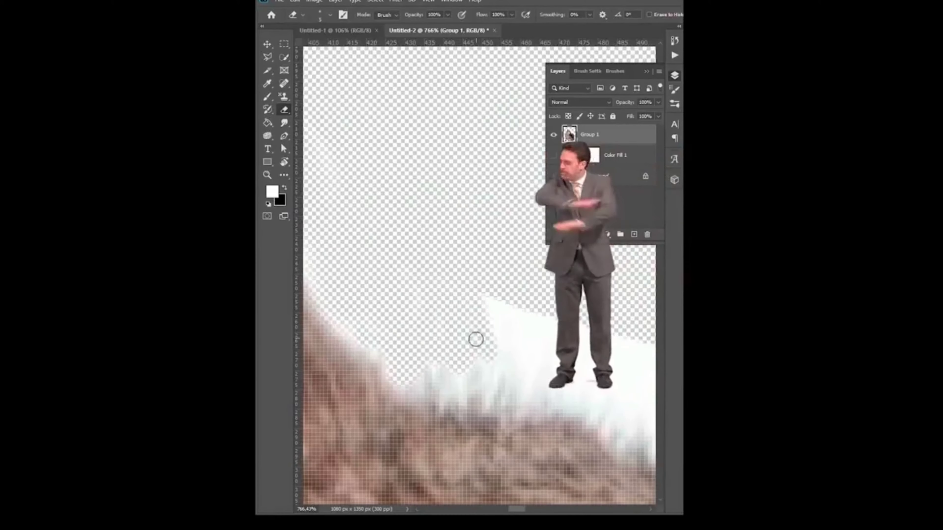
pyautogui.scroll(-3, 498, 346)
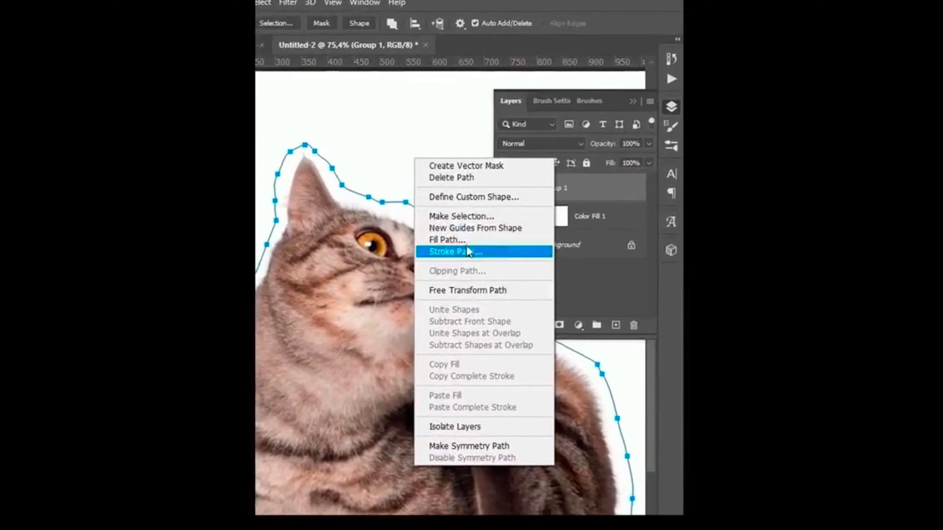
# - Turn the cat path into a selection and add it as Group 1's layer mask
pyautogui.click(454, 223)
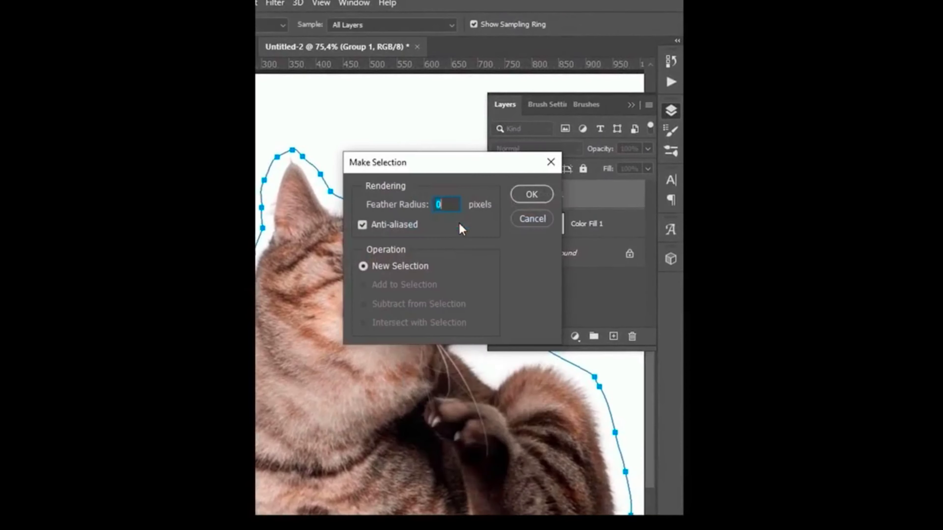
pyautogui.click(531, 195)
pyautogui.click(511, 293)
pyautogui.rightClick(567, 142)
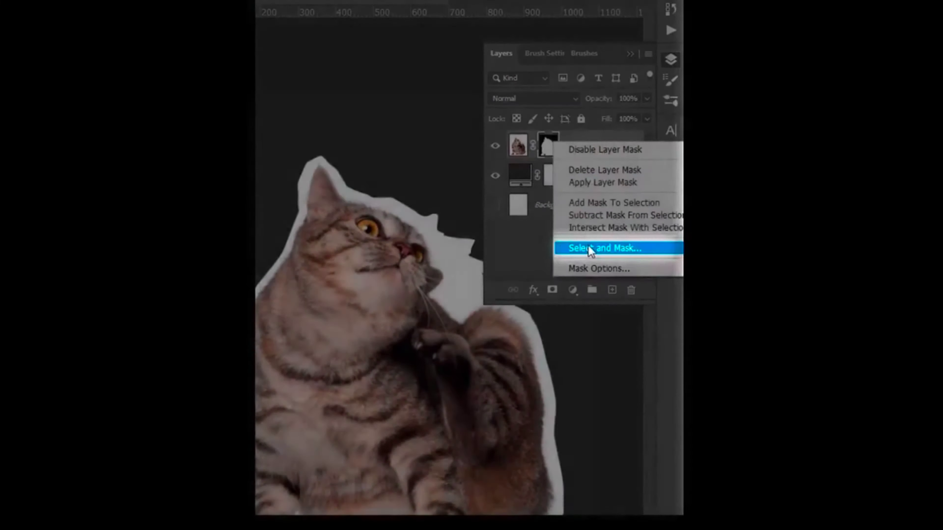
# - Refine the mask with Decontaminate Colors, outputting to a new layer with layer mask
pyautogui.click(589, 247)
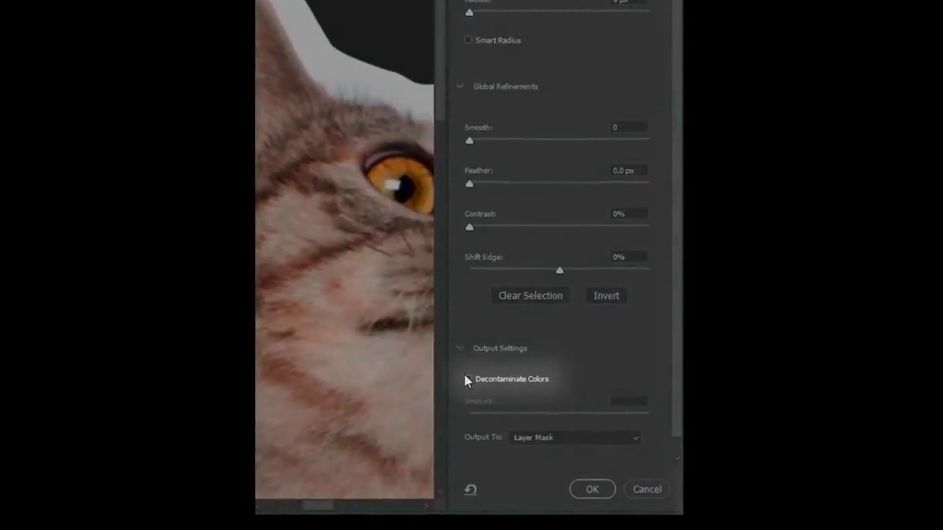
pyautogui.click(471, 381)
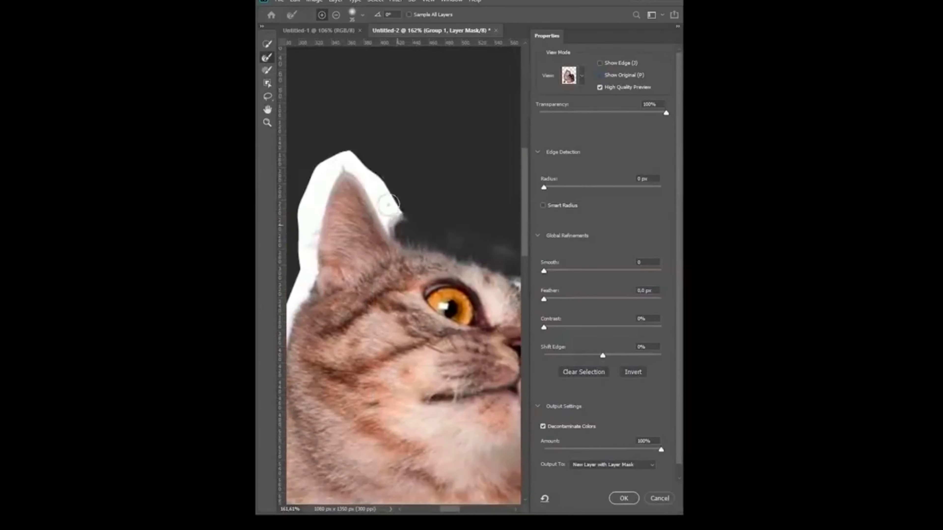
pyautogui.scroll(-5, 404, 260)
pyautogui.scroll(-5, 404, 260)
pyautogui.scroll(-5, 404, 260)
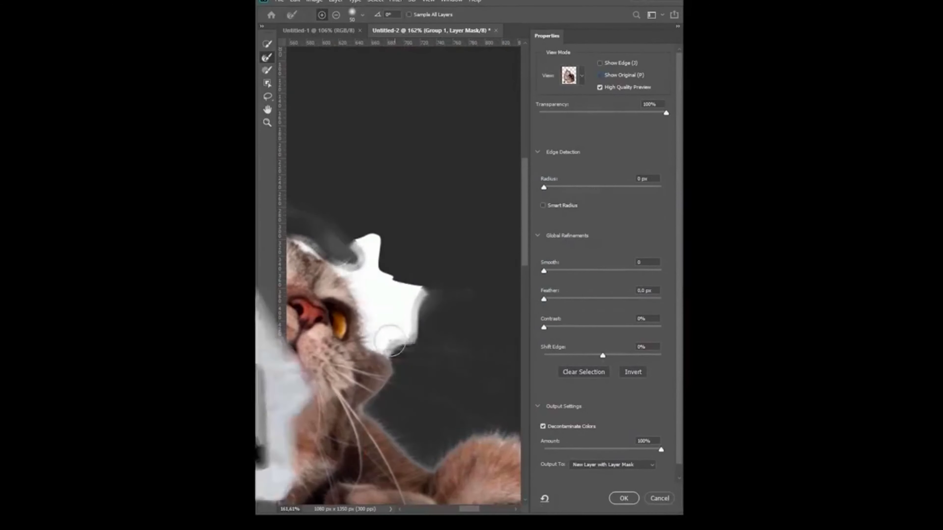
pyautogui.scroll(-5, 400, 293)
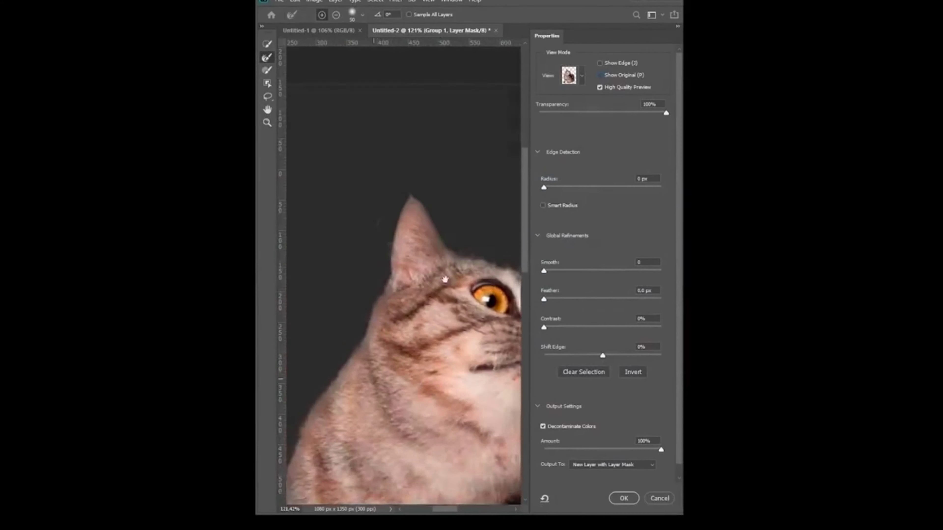
pyautogui.scroll(-5, 408, 353)
pyautogui.scroll(-3, 351, 366)
pyautogui.scroll(4, 351, 366)
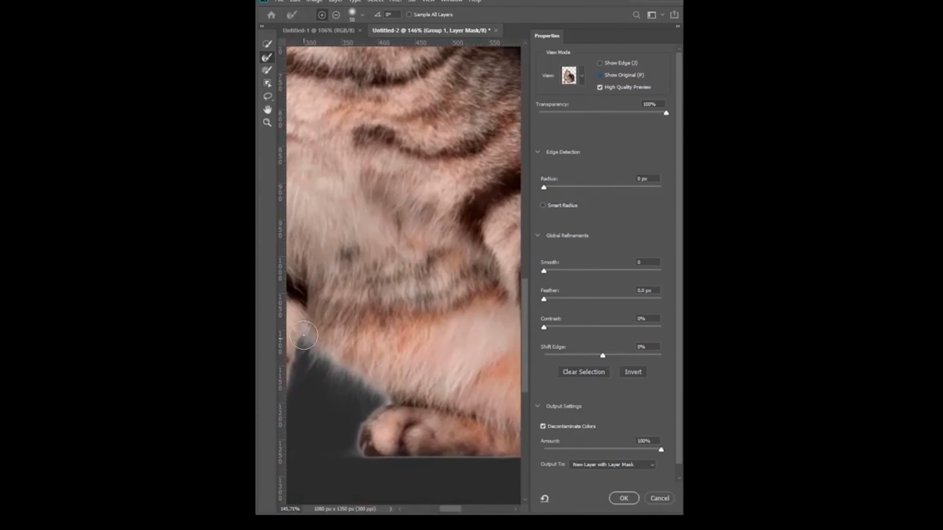
pyautogui.scroll(-3, 335, 371)
pyautogui.scroll(-2, 354, 393)
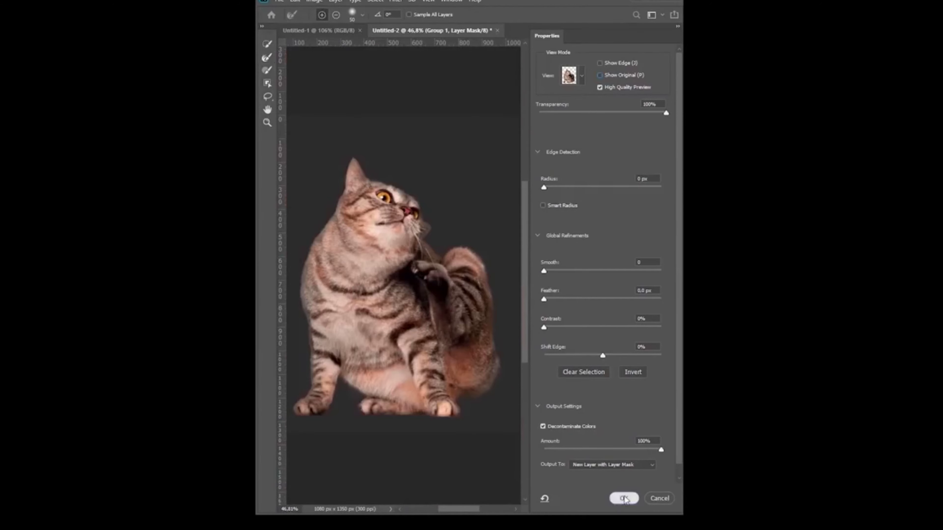
pyautogui.click(624, 498)
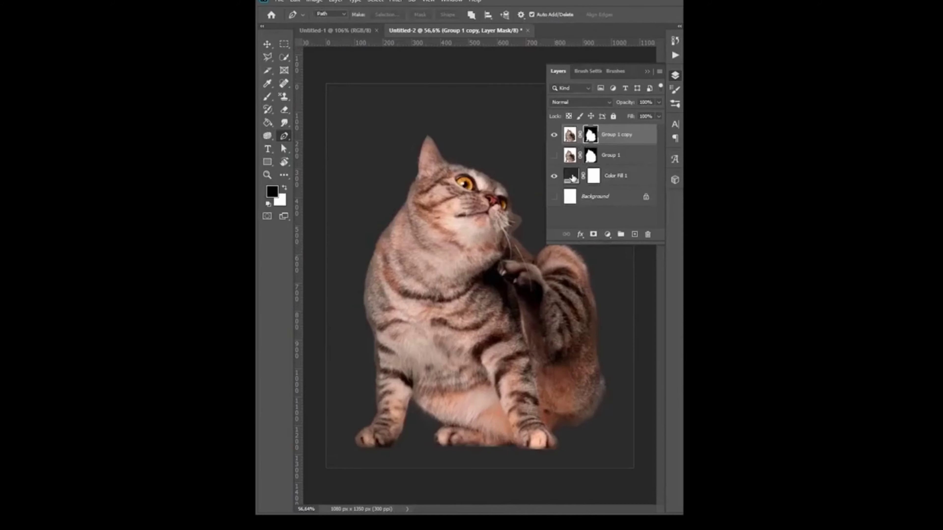
# - Select the Color Fill 1 layer and pan the 1.psd poster to check the cat's placement
pyautogui.click(597, 185)
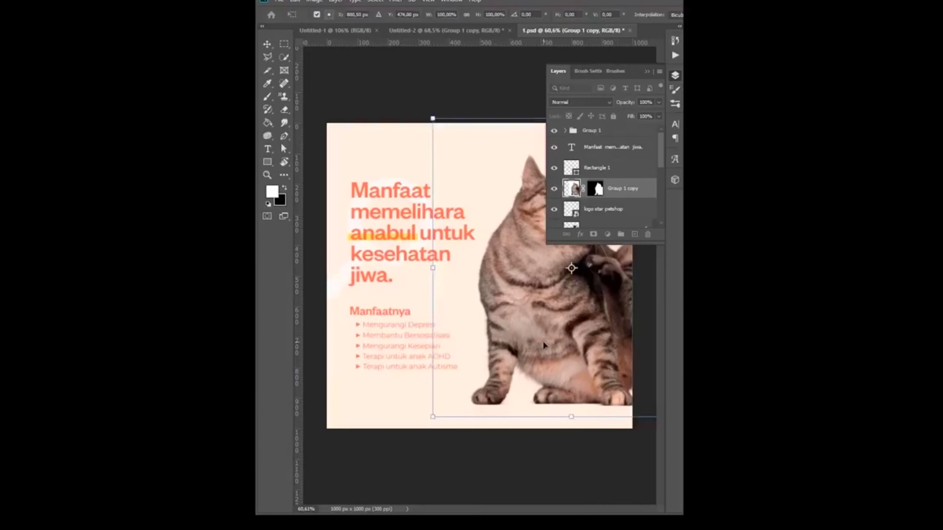
pyautogui.scroll(-2, 543, 337)
pyautogui.scroll(-1, 544, 337)
pyautogui.scroll(1, 543, 337)
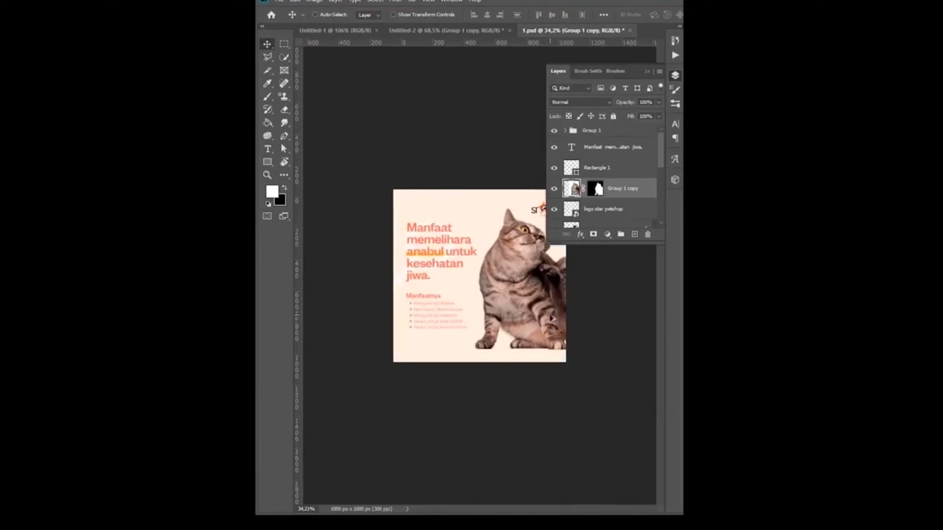
pyautogui.scroll(5, 555, 329)
pyautogui.moveTo(554, 329); pyautogui.dragTo(463, 331)
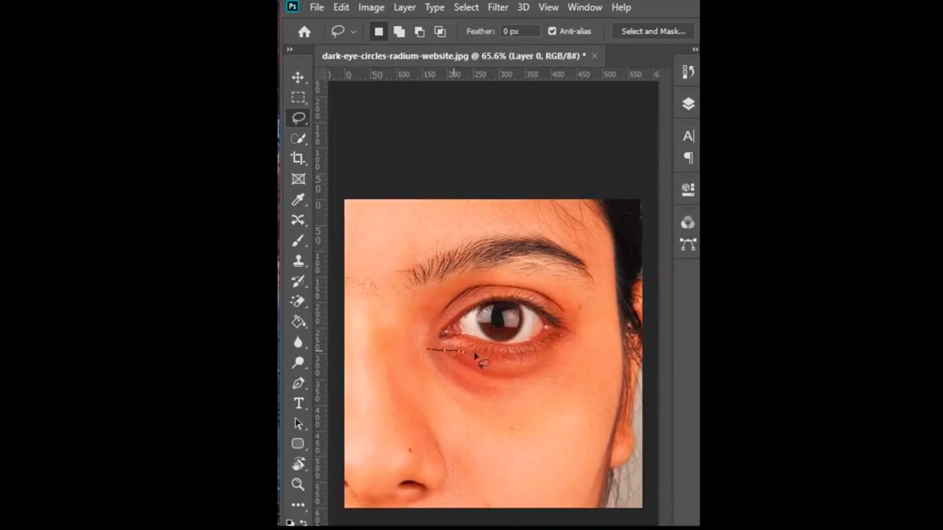
# - Lasso the under-eye skin, feather it 10 px, copy it and clip Layer 1 copy to Layer 1
pyautogui.moveTo(445, 442); pyautogui.dragTo(424, 354)
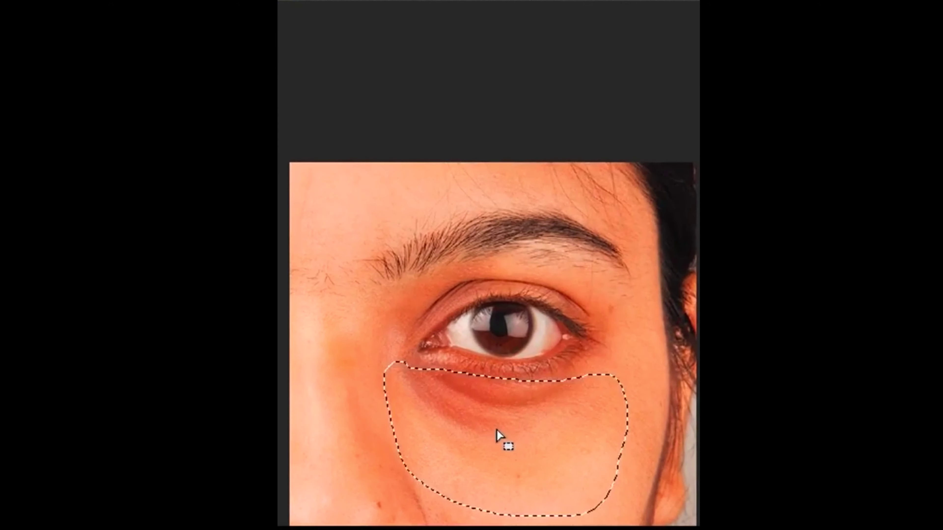
pyautogui.rightClick(499, 435)
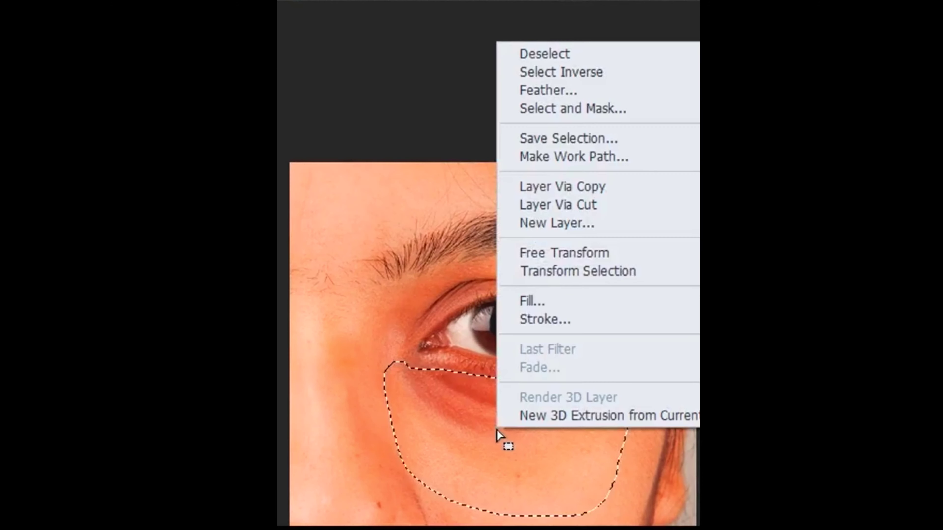
pyautogui.click(544, 91)
pyautogui.click(615, 260)
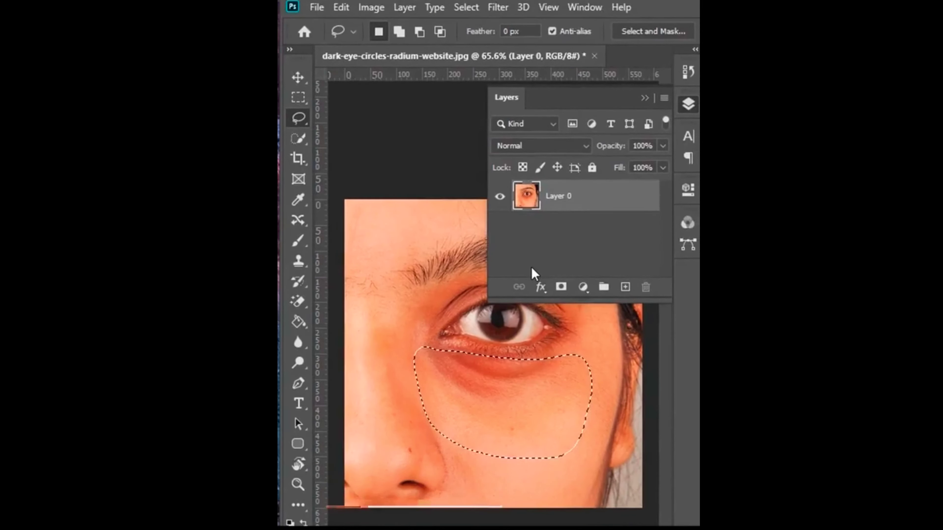
pyautogui.hotkey('ctrl', 'j')
pyautogui.hotkey('ctrl', 'j')
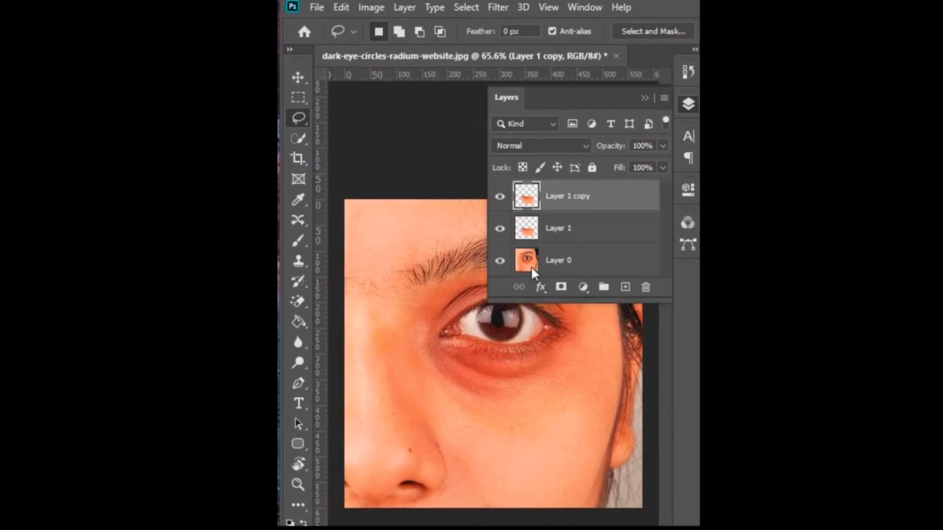
pyautogui.hotkey('ctrl', 'alt', 'g')
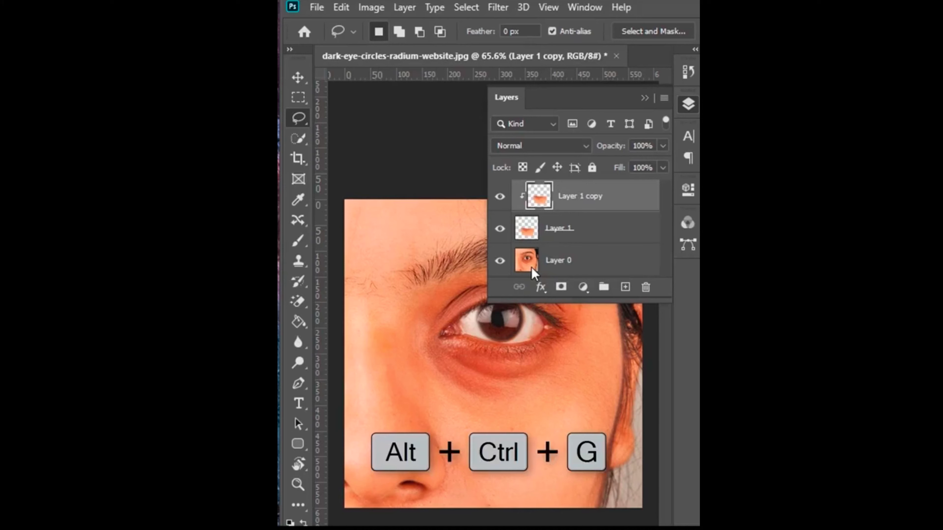
# - Warp the clipped skin patch upward over the dark circle, then toggle it to compare
pyautogui.hotkey('ctrl', 't')
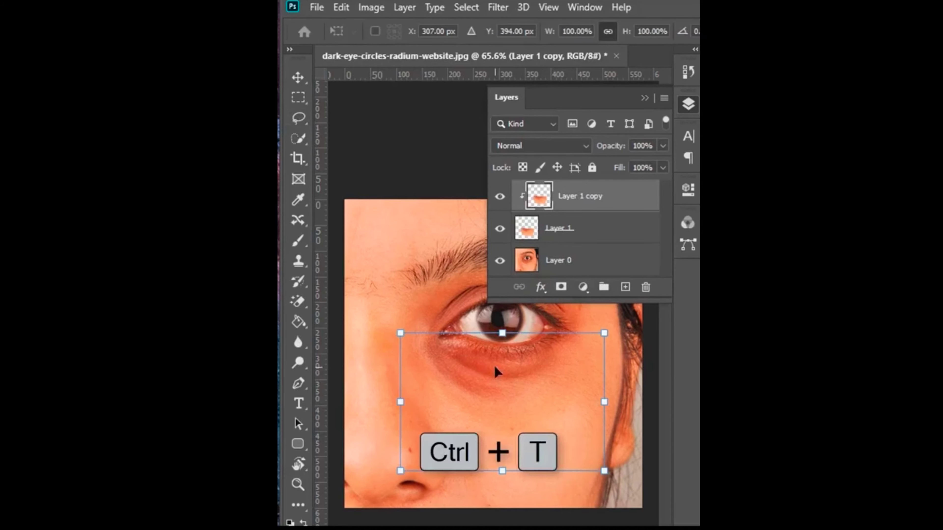
pyautogui.rightClick(495, 390)
pyautogui.click(531, 210)
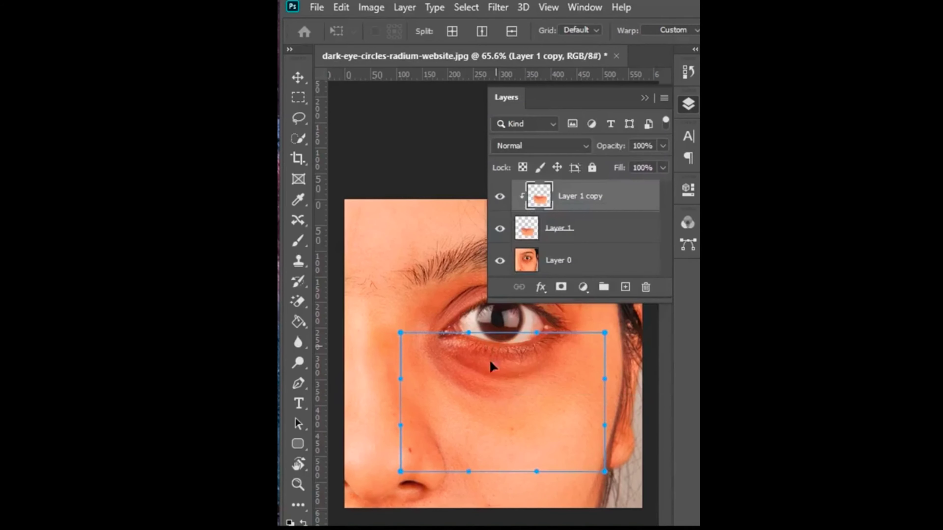
pyautogui.moveTo(448, 406)
pyautogui.mouseDown()
pyautogui.moveTo(453, 385)
pyautogui.moveTo(583, 385)
pyautogui.mouseUp()
pyautogui.press('Return')
pyautogui.click(500, 196)
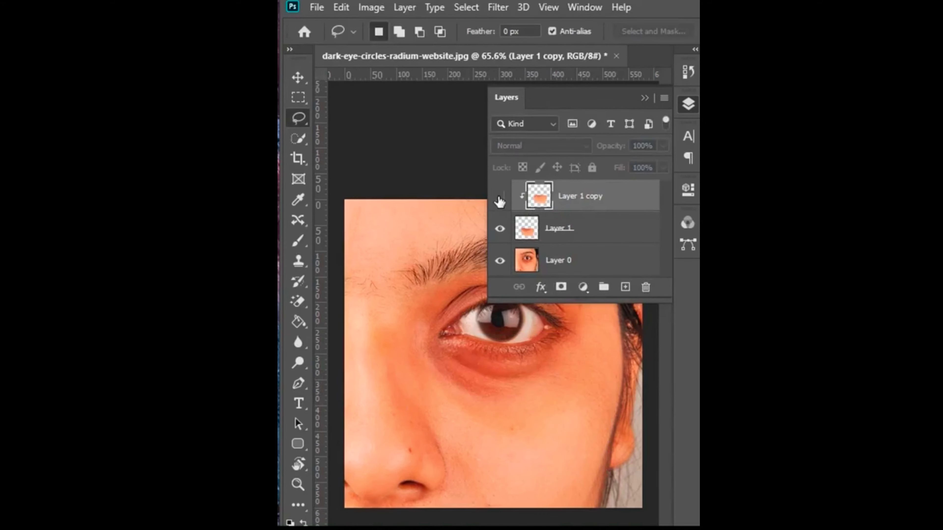
pyautogui.click(500, 197)
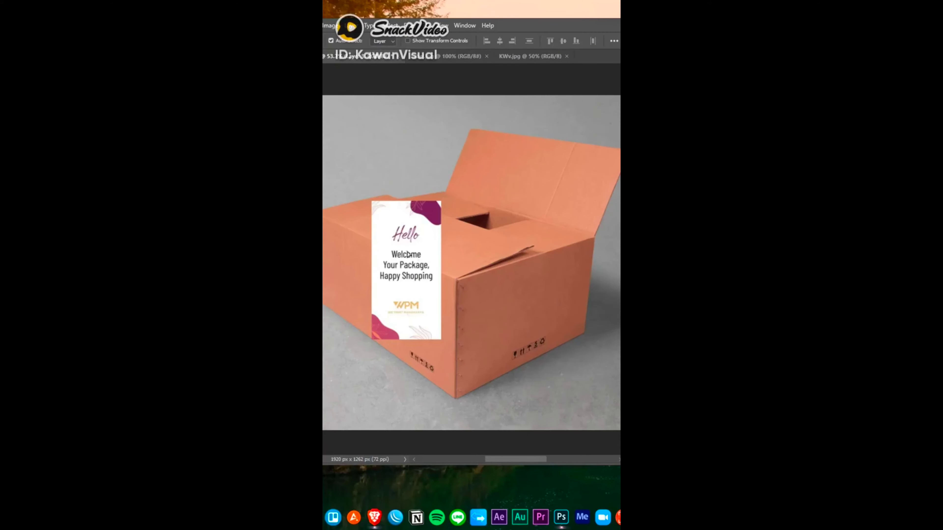
# - Shrink the Hello welcome card and skew its corners to fit the box's side
pyautogui.hotkey('ctrl', 't')
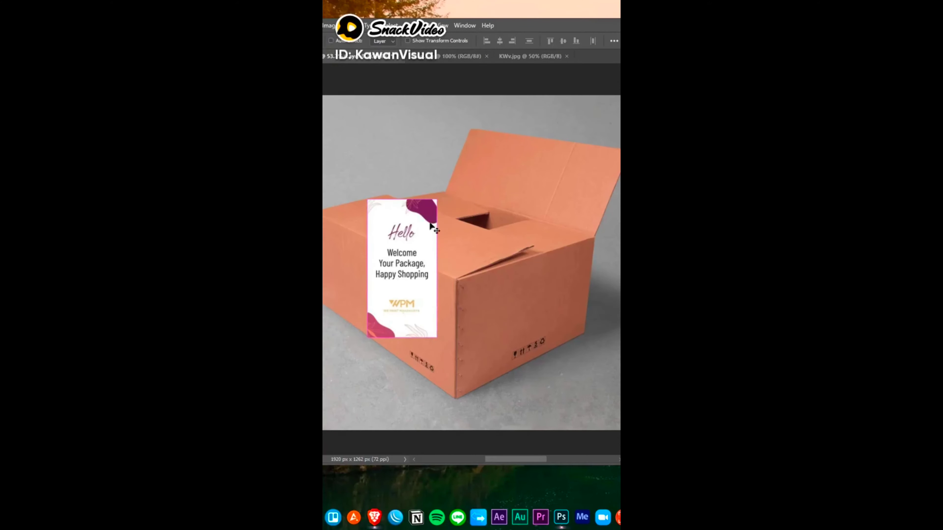
pyautogui.moveTo(441, 201)
pyautogui.mouseDown()
pyautogui.moveTo(437, 241)
pyautogui.moveTo(486, 276)
pyautogui.mouseUp()
pyautogui.moveTo(393, 253); pyautogui.dragTo(437, 226)
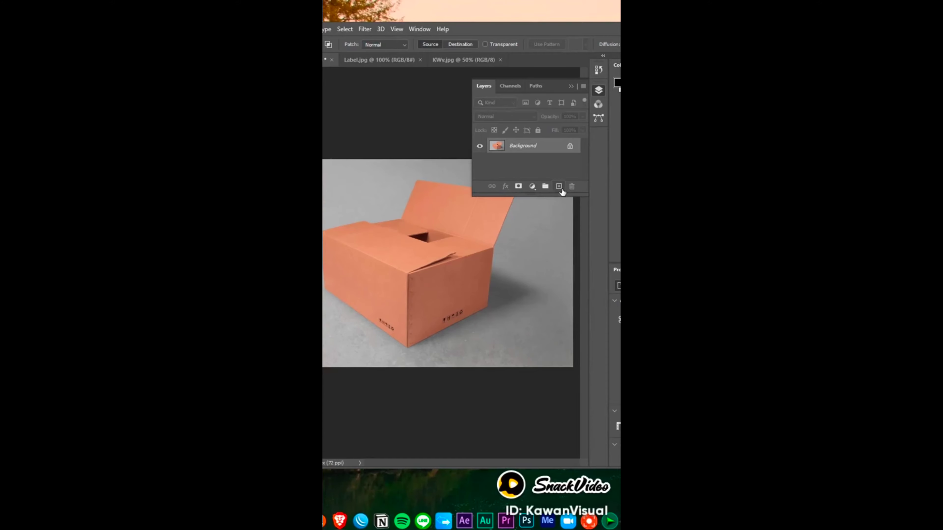
# - Add an empty layer and draw a Vanishing Point plane over the box's front face
pyautogui.click(560, 187)
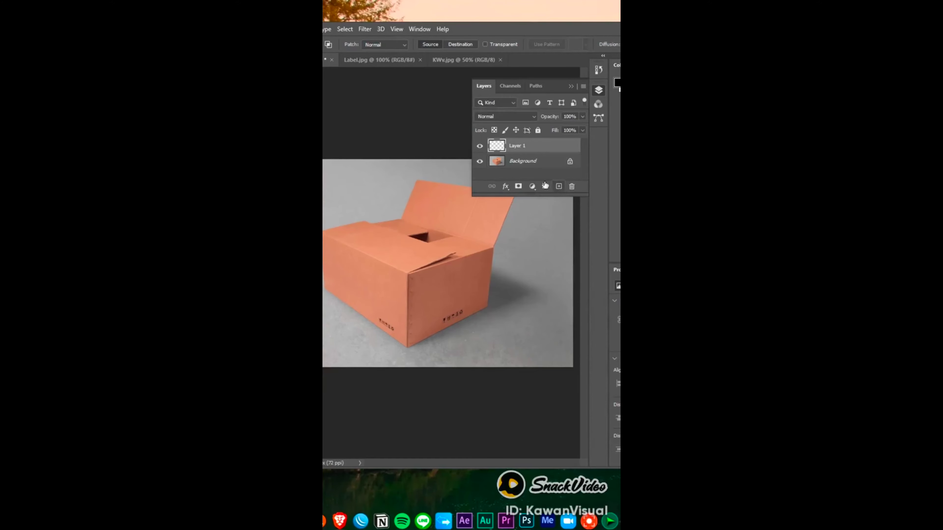
pyautogui.click(364, 29)
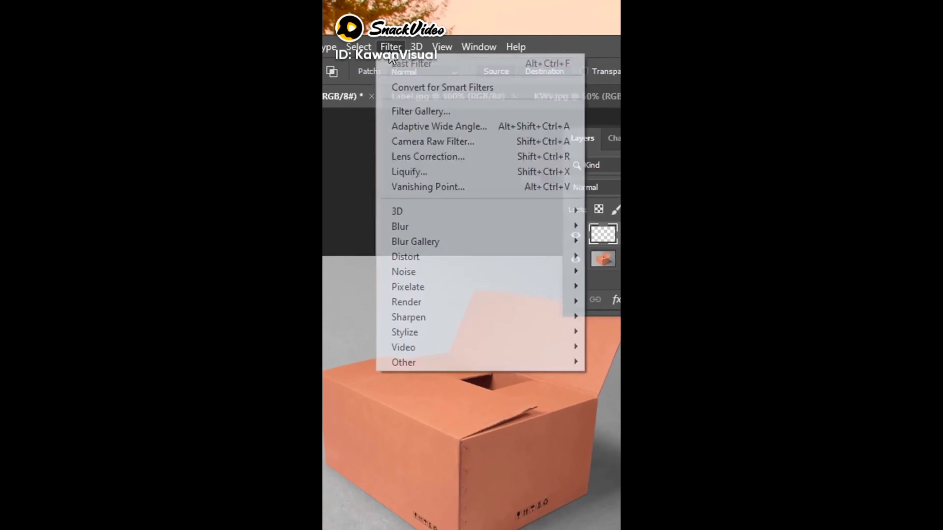
pyautogui.click(433, 186)
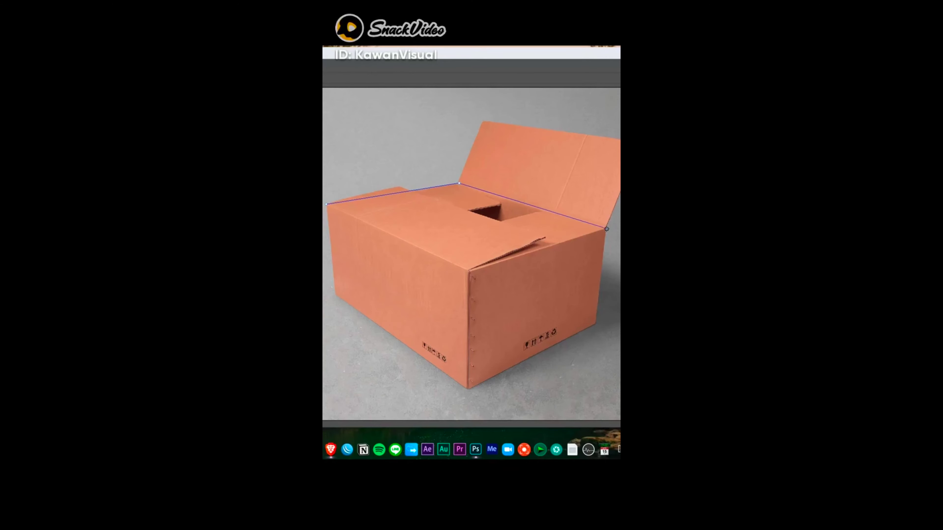
pyautogui.moveTo(469, 275); pyautogui.dragTo(600, 402)
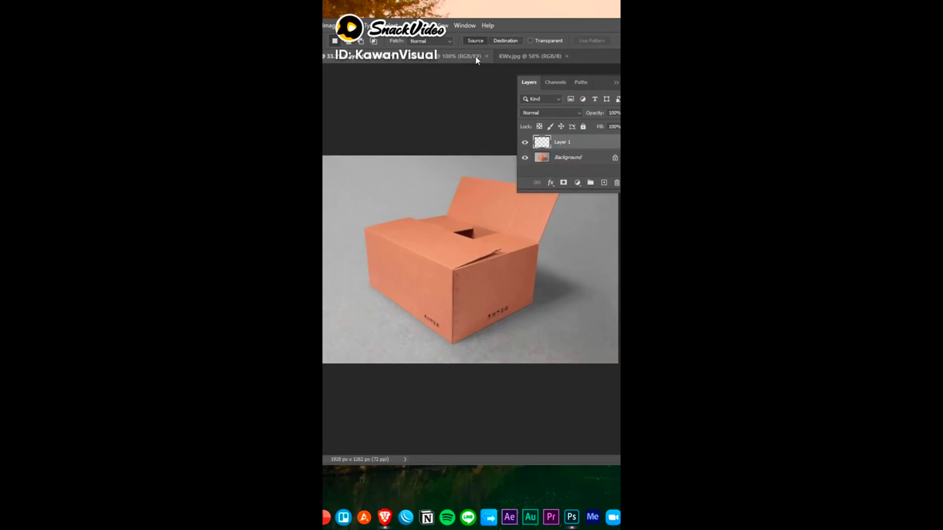
# - Copy the whole Hello label card from Label.jpg and return to the box photo
pyautogui.click(462, 56)
pyautogui.press('v')
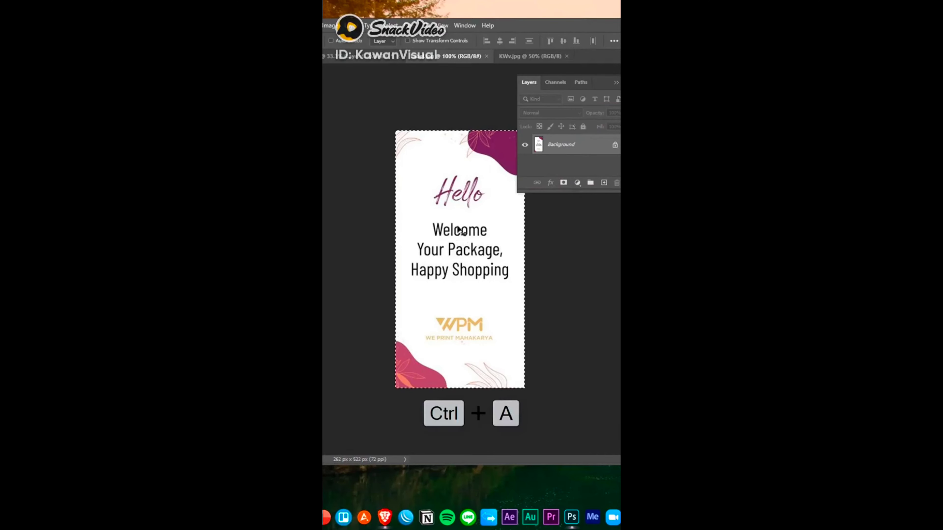
pyautogui.hotkey('ctrl', 'c')
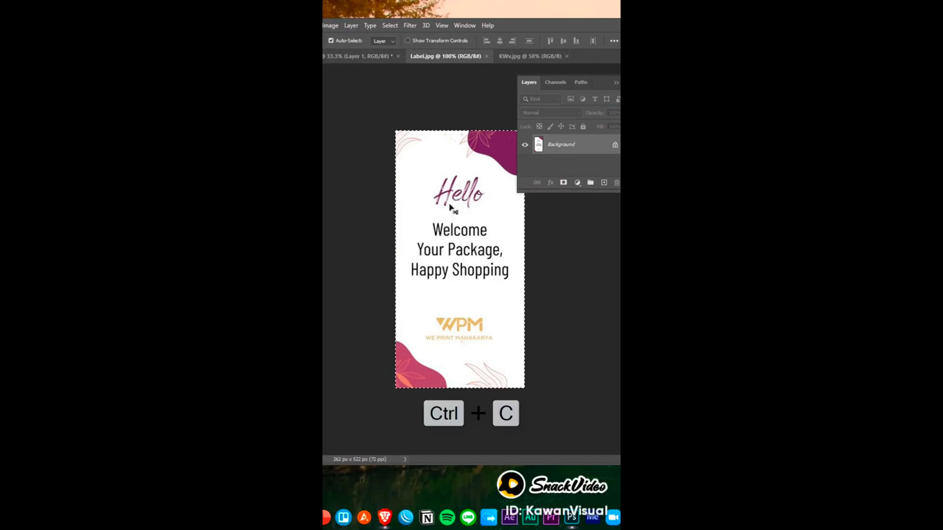
pyautogui.click(371, 56)
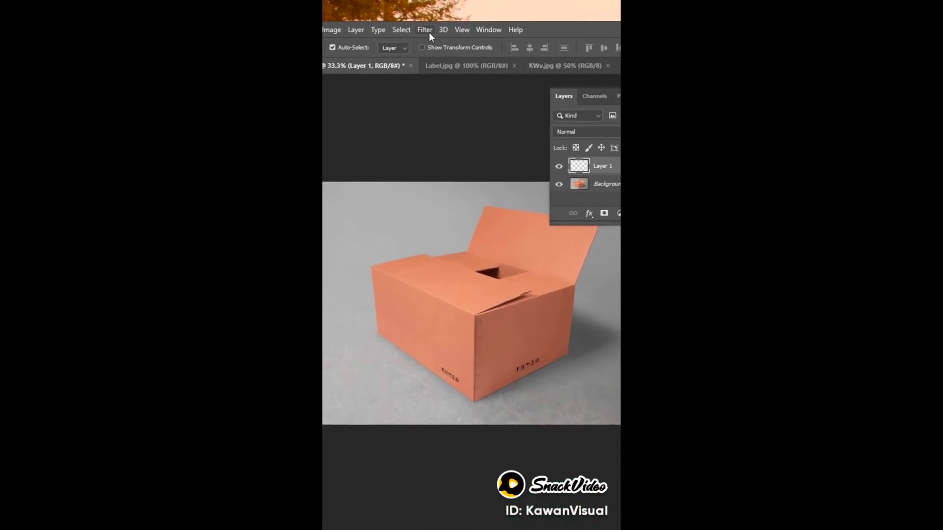
# - Paste the Hello label onto the front-face plane in Vanishing Point, apply it, and add Layer 2
pyautogui.click(425, 30)
pyautogui.click(453, 133)
pyautogui.hotkey('ctrl', 'v')
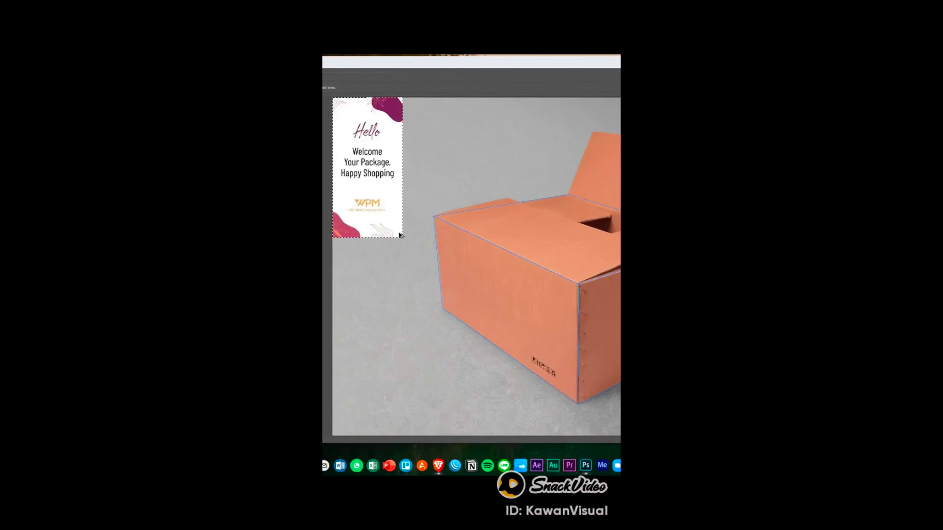
pyautogui.moveTo(368, 179); pyautogui.dragTo(447, 298)
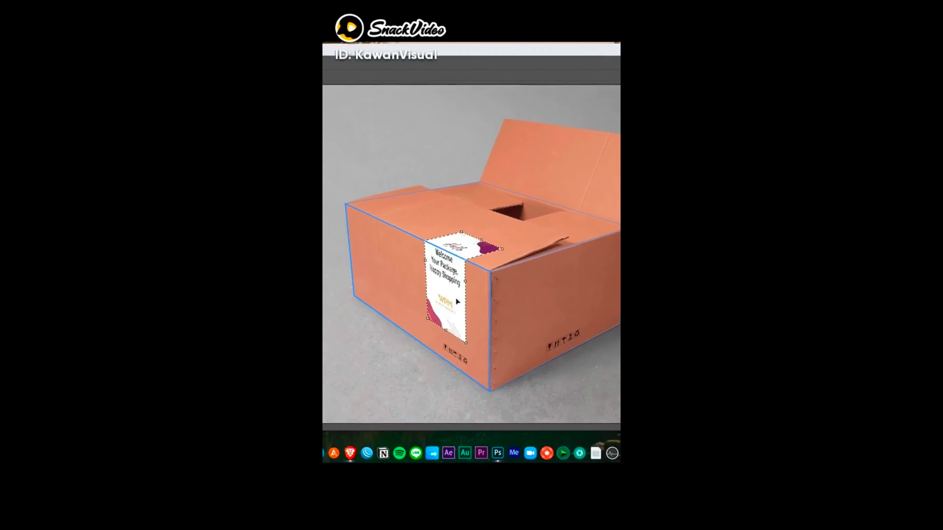
pyautogui.press('Return')
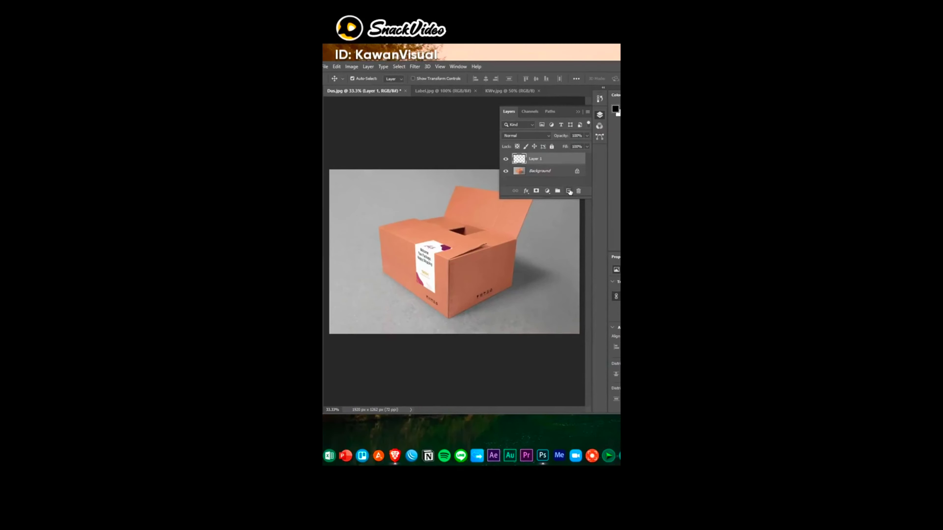
pyautogui.click(568, 191)
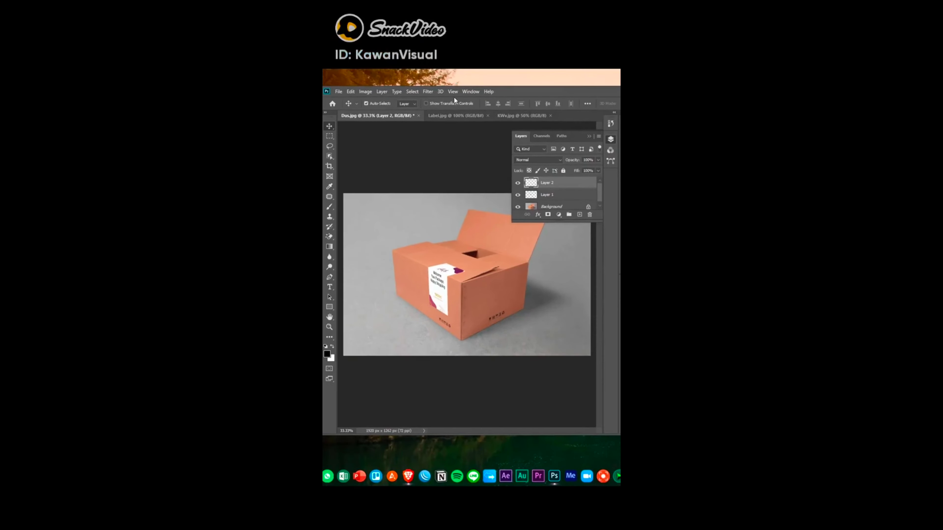
# - Paste the Kawan Visual logo in Vanishing Point, shrink it and place it on the box's side face
pyautogui.click(427, 91)
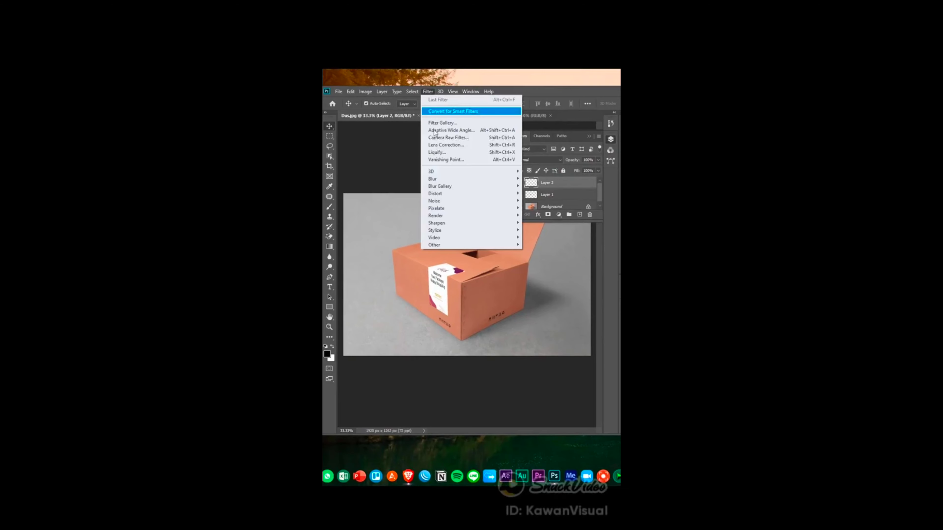
pyautogui.click(458, 159)
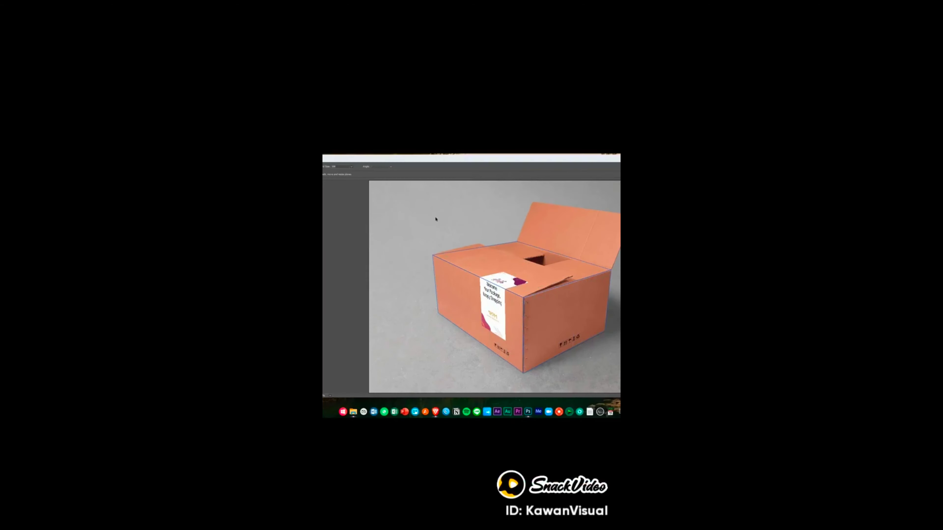
pyautogui.hotkey('ctrl', 'v')
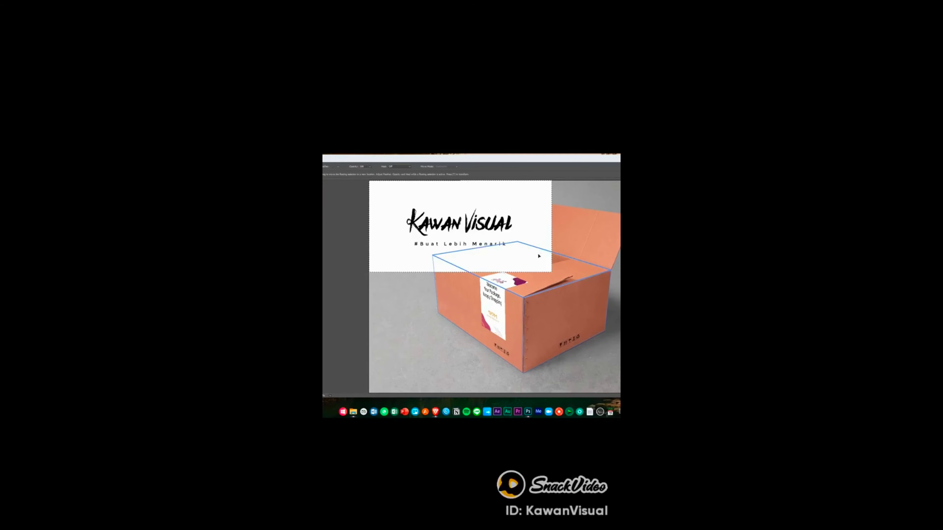
pyautogui.moveTo(549, 266); pyautogui.dragTo(453, 214)
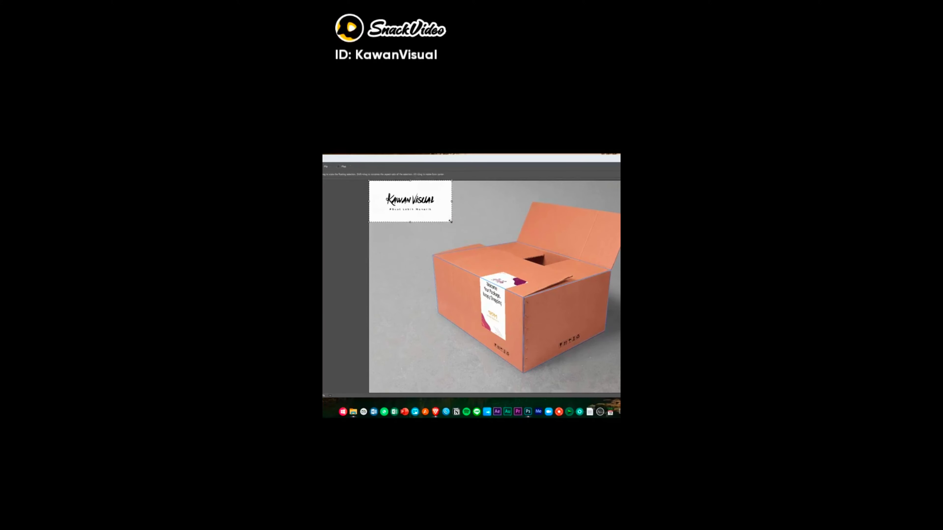
pyautogui.moveTo(590, 331); pyautogui.dragTo(501, 309)
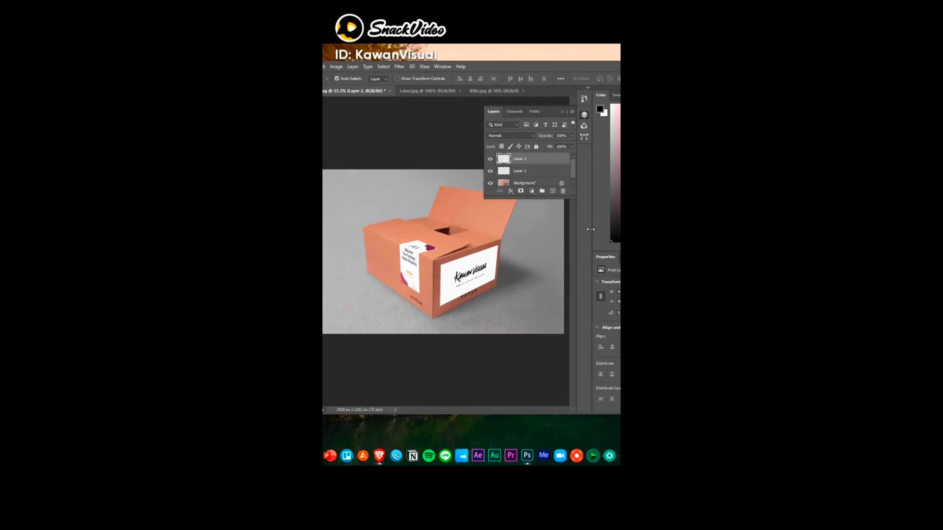
# - Set Layer 2's blend mode to Multiply so the logo's white background disappears
pyautogui.click(482, 187)
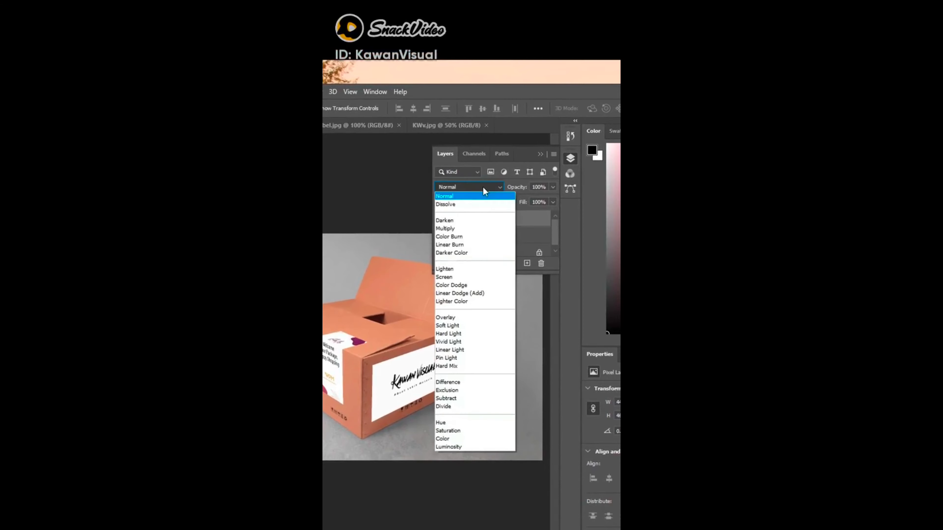
pyautogui.click(475, 227)
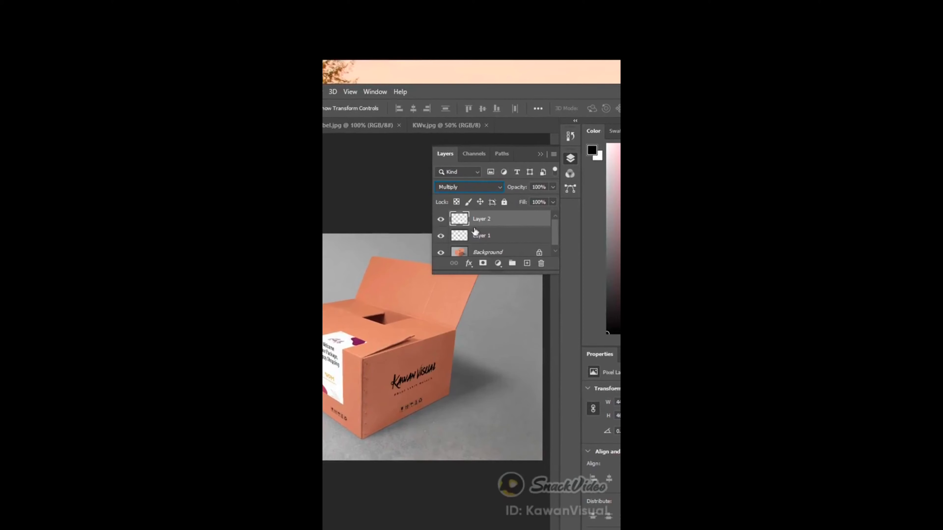
pyautogui.click(548, 164)
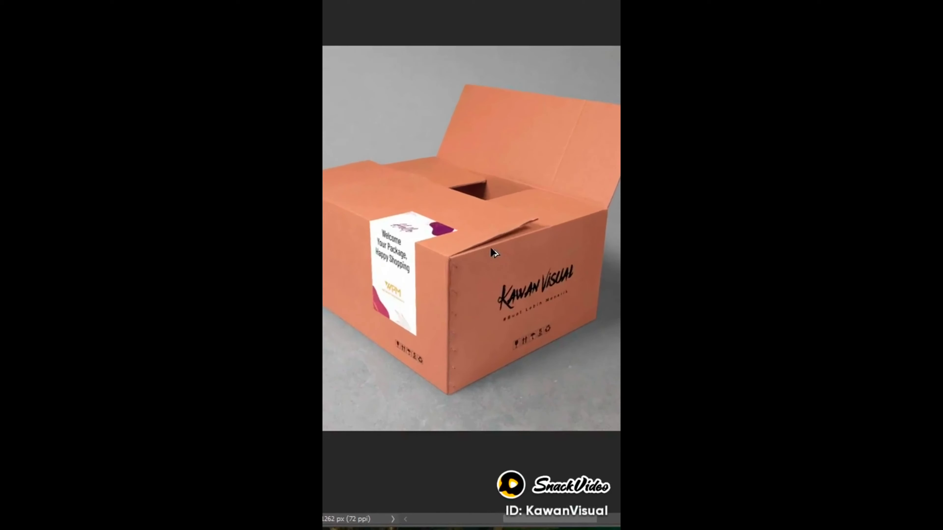
pyautogui.scroll(3, 491, 248)
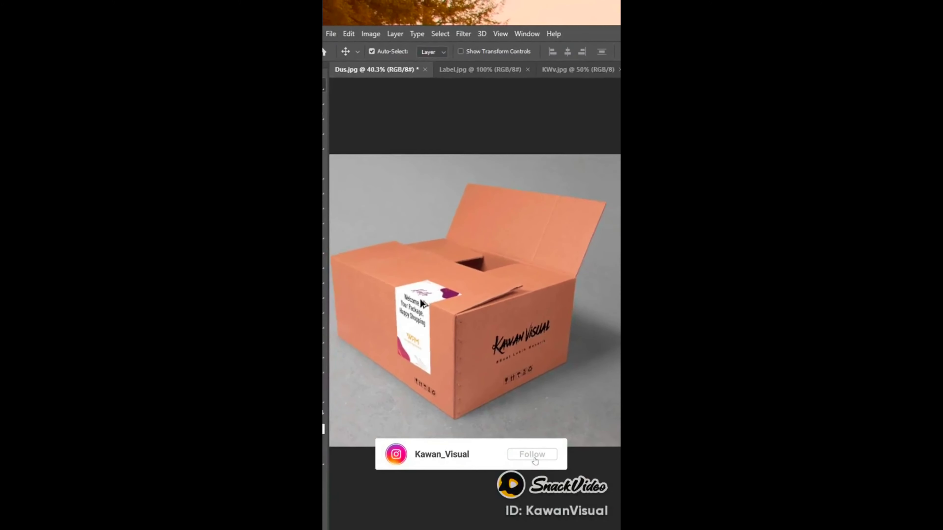
pyautogui.scroll(3, 413, 302)
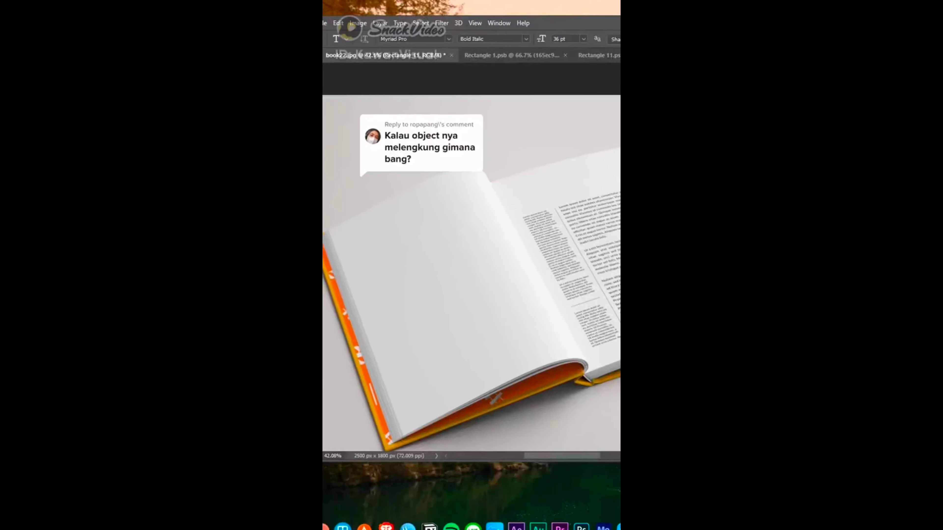
# - Enlarge the text and rotate it to run along the page
pyautogui.hotkey('ctrl', 't')
pyautogui.moveTo(445, 243)
pyautogui.mouseDown()
pyautogui.moveTo(516, 202)
pyautogui.moveTo(518, 190)
pyautogui.mouseUp()
pyautogui.press('Return')
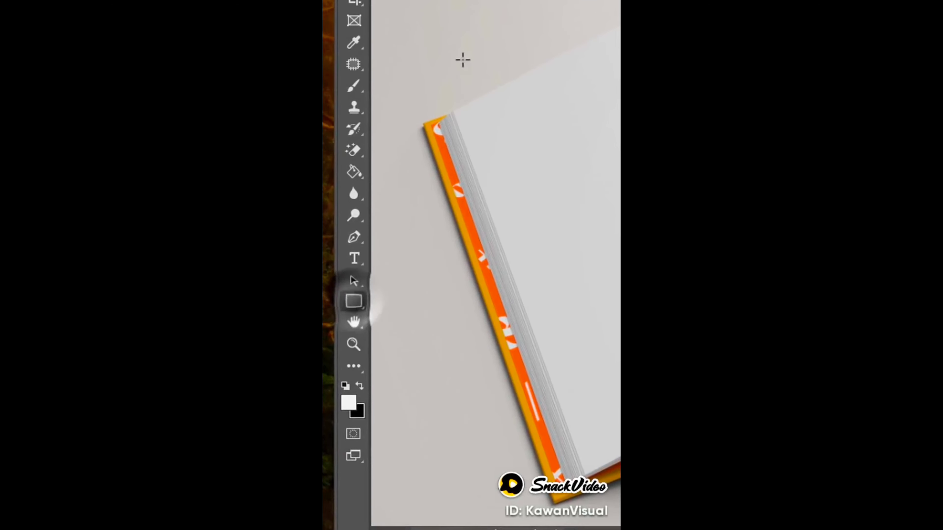
# - Draw a rectangle over the book's left page and convert Rectangle 1 to a smart object
pyautogui.moveTo(330, 141)
pyautogui.mouseDown()
pyautogui.moveTo(385, 274)
pyautogui.moveTo(499, 394)
pyautogui.mouseUp()
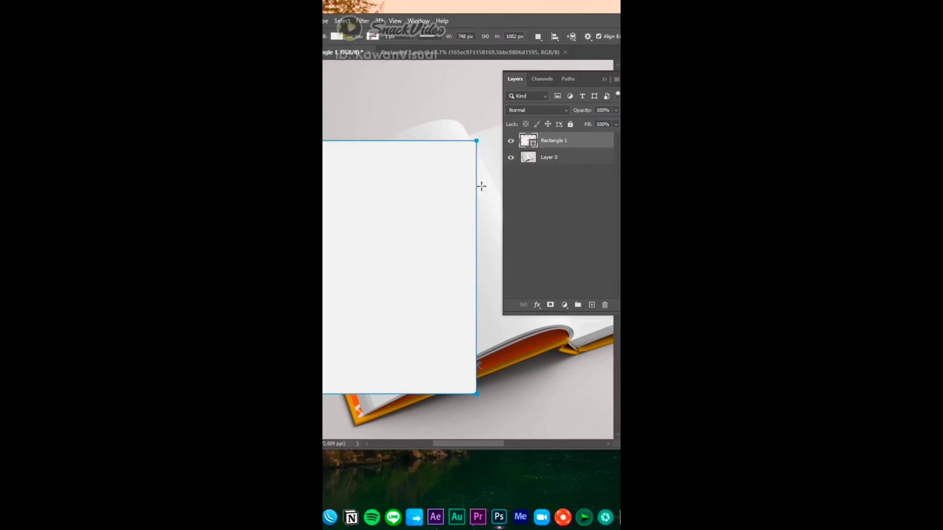
pyautogui.rightClick(565, 141)
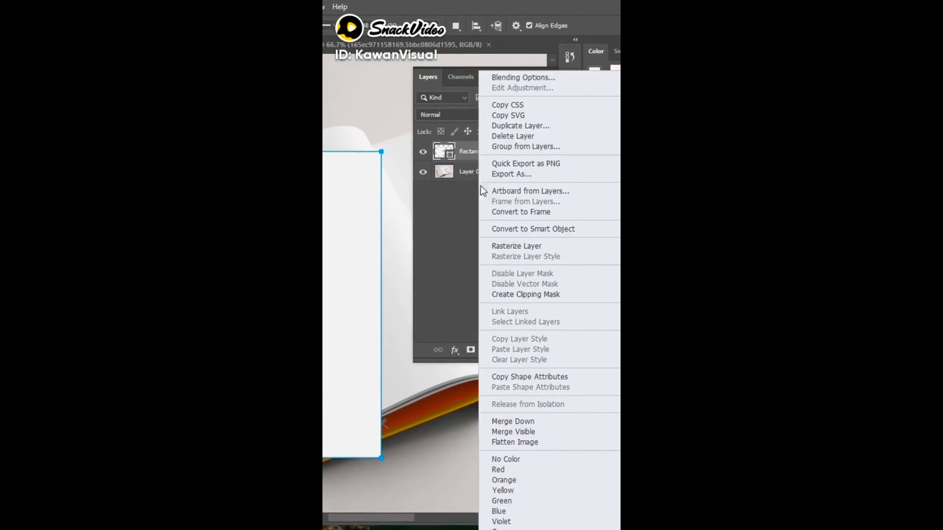
pyautogui.click(536, 231)
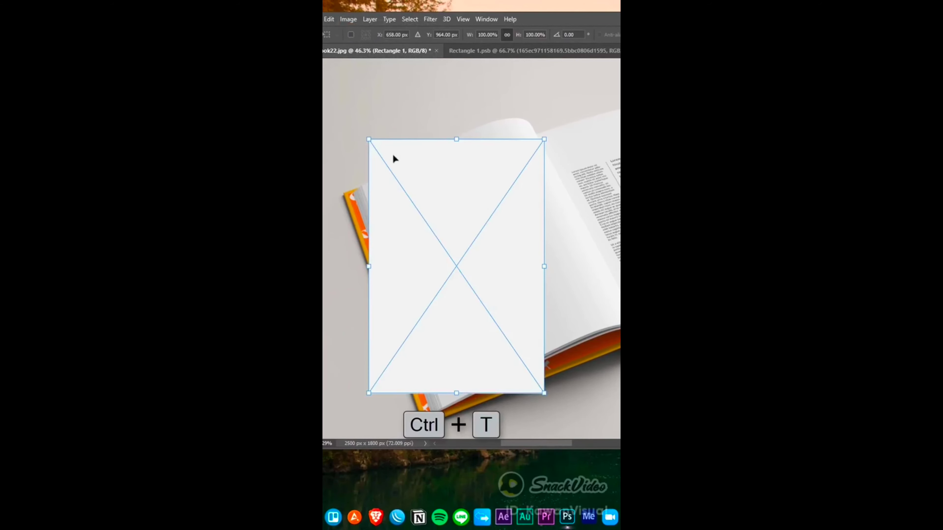
# - Distort the rectangle so its four corners sit on the book's left-page corners
pyautogui.moveTo(369, 143); pyautogui.dragTo(361, 183)
pyautogui.moveTo(545, 139); pyautogui.dragTo(532, 128)
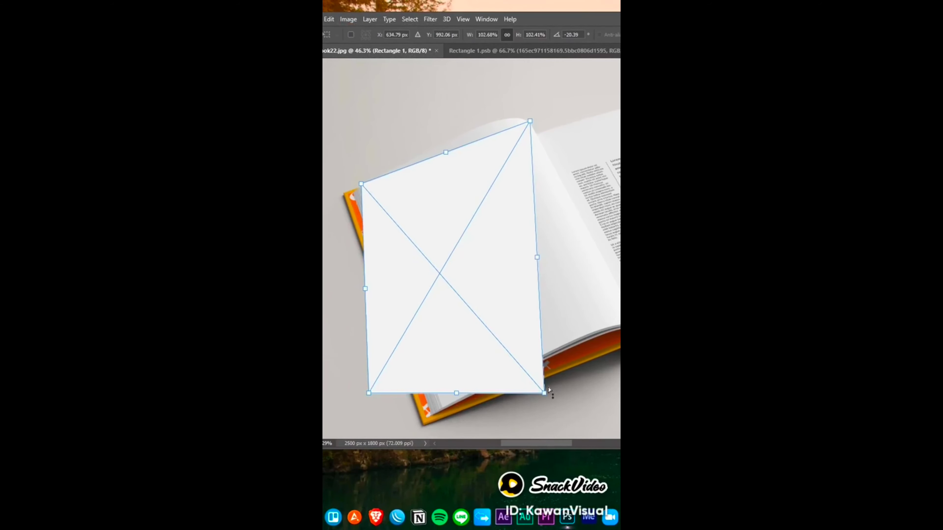
pyautogui.moveTo(544, 393); pyautogui.dragTo(638, 329)
pyautogui.moveTo(370, 397); pyautogui.dragTo(445, 408)
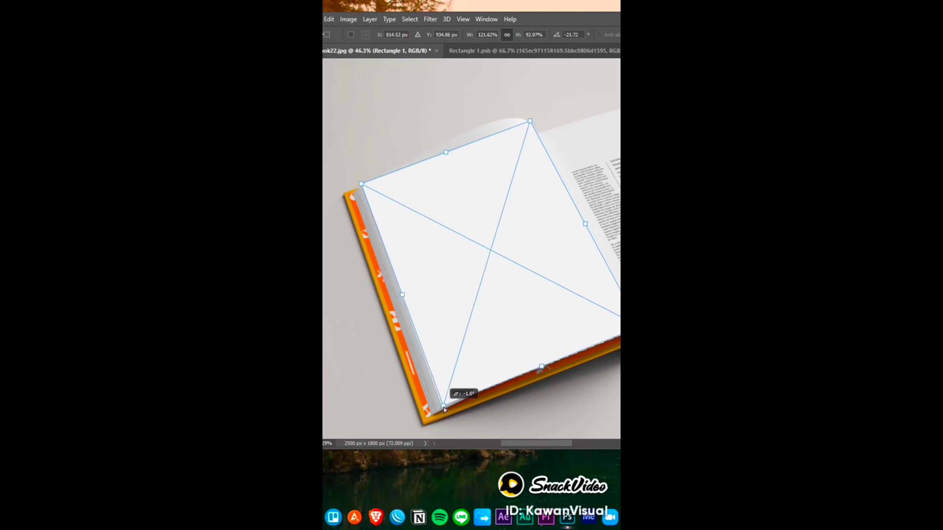
# - Warp the rectangle, bending its top and bottom edges to follow the page's curve
pyautogui.rightClick(456, 204)
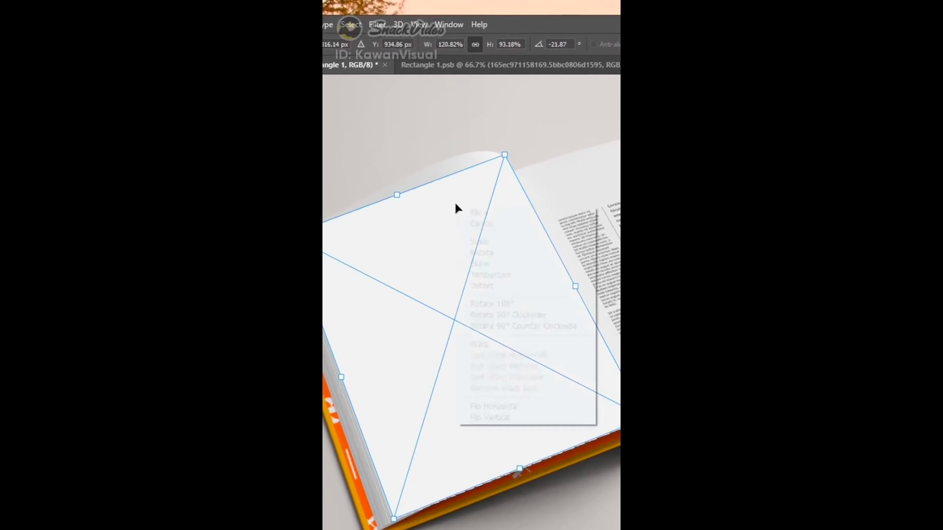
pyautogui.click(507, 345)
pyautogui.moveTo(452, 194); pyautogui.dragTo(461, 184)
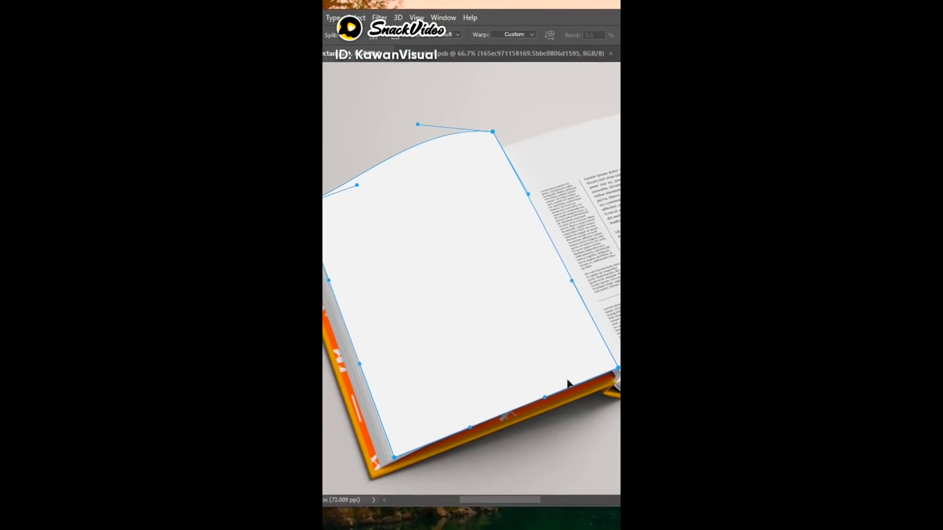
pyautogui.moveTo(502, 413); pyautogui.dragTo(500, 395)
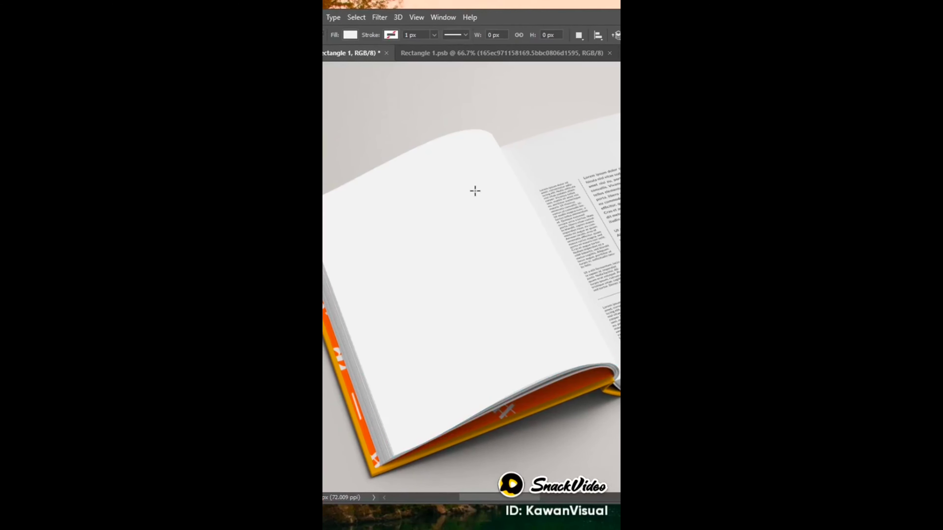
# - Place the PELLI poster inside the Rectangle 1 smart object, scale it to fill, and save
pyautogui.doubleClick(469, 163)
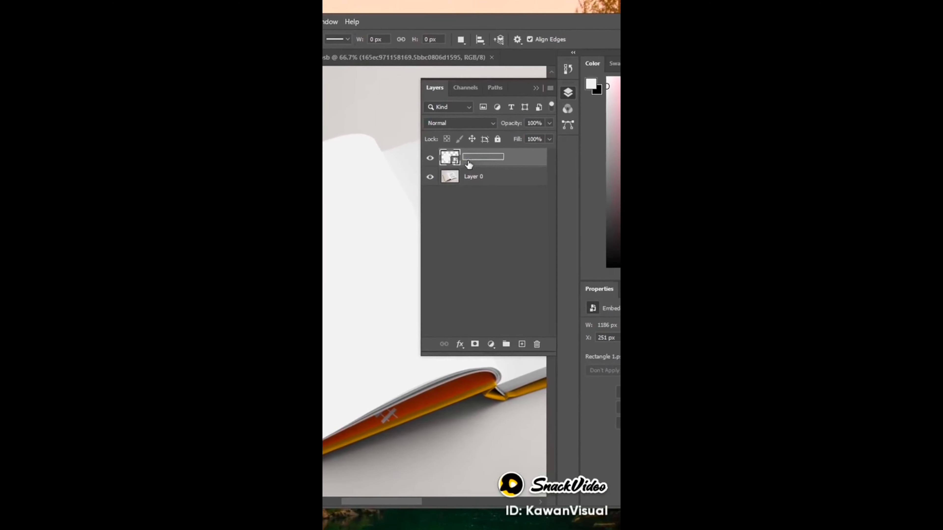
pyautogui.doubleClick(449, 159)
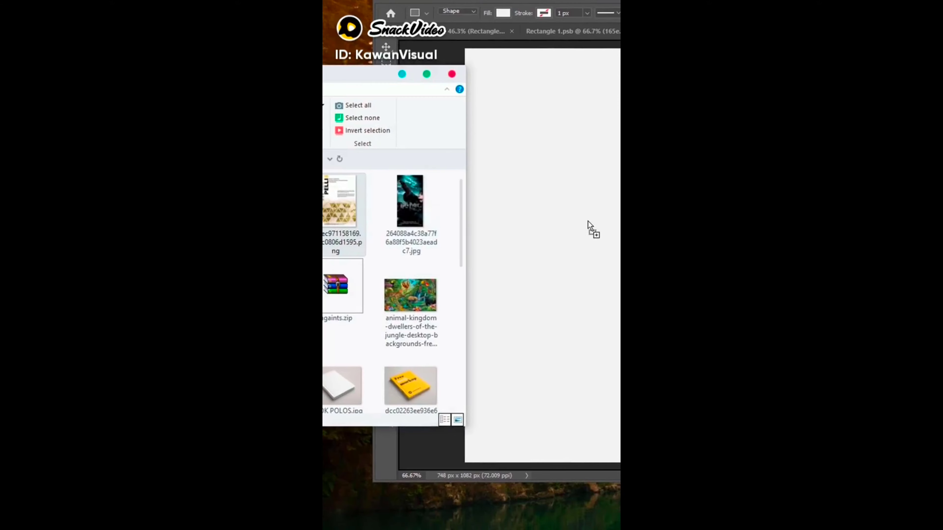
pyautogui.moveTo(591, 226); pyautogui.dragTo(590, 227)
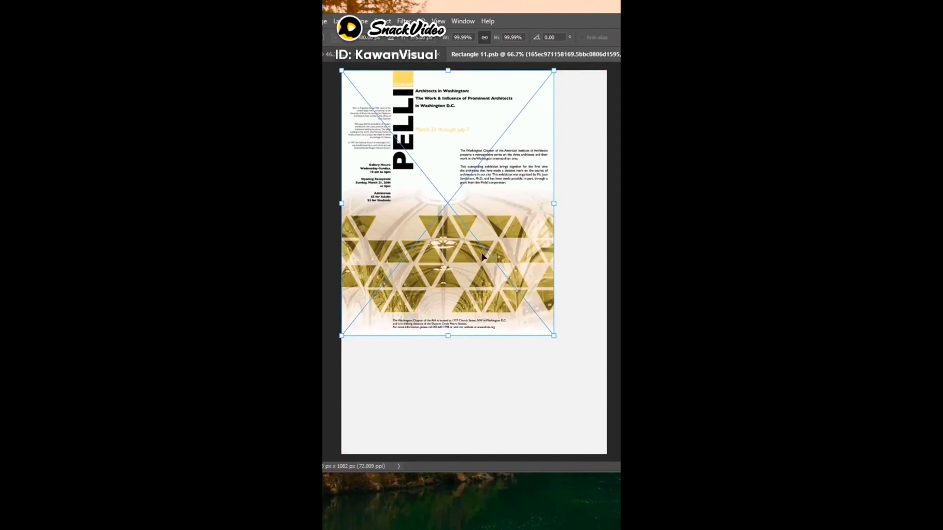
pyautogui.moveTo(554, 336); pyautogui.dragTo(607, 454)
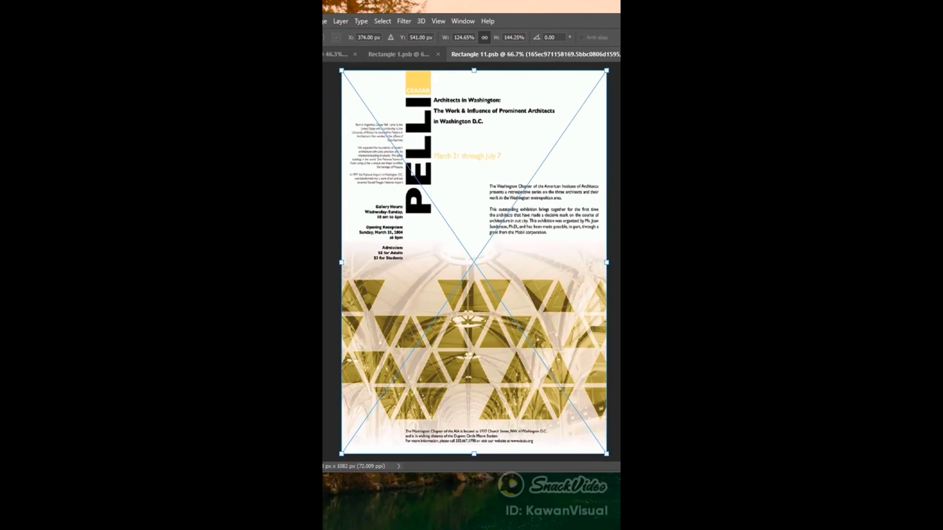
pyautogui.hotkey('ctrl', 's')
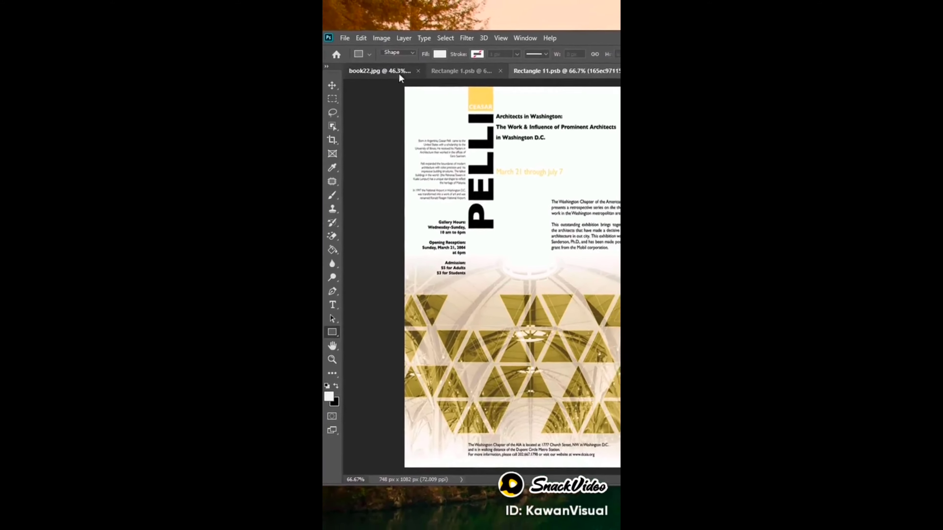
pyautogui.click(399, 72)
# - Set the Rectangle 11 poster layer's blend mode to Multiply
pyautogui.scroll(-2, 436, 203)
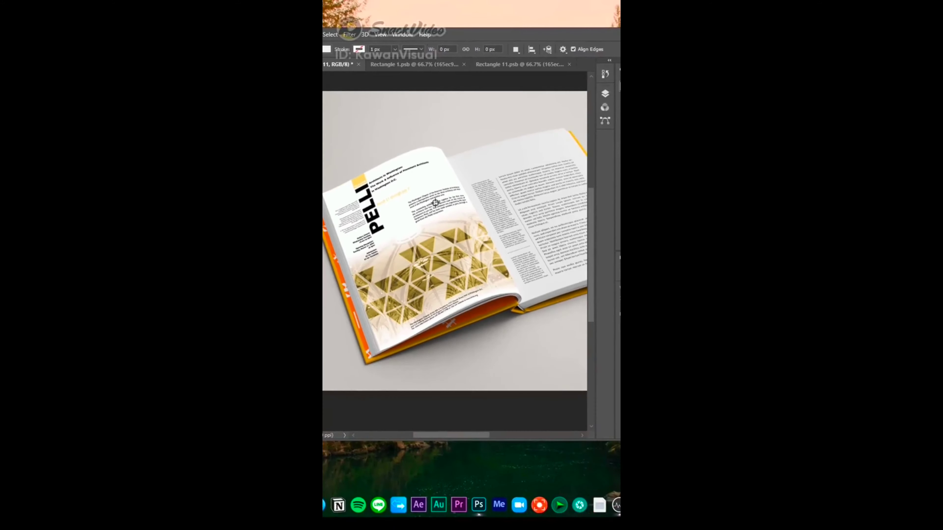
pyautogui.click(605, 93)
pyautogui.click(483, 152)
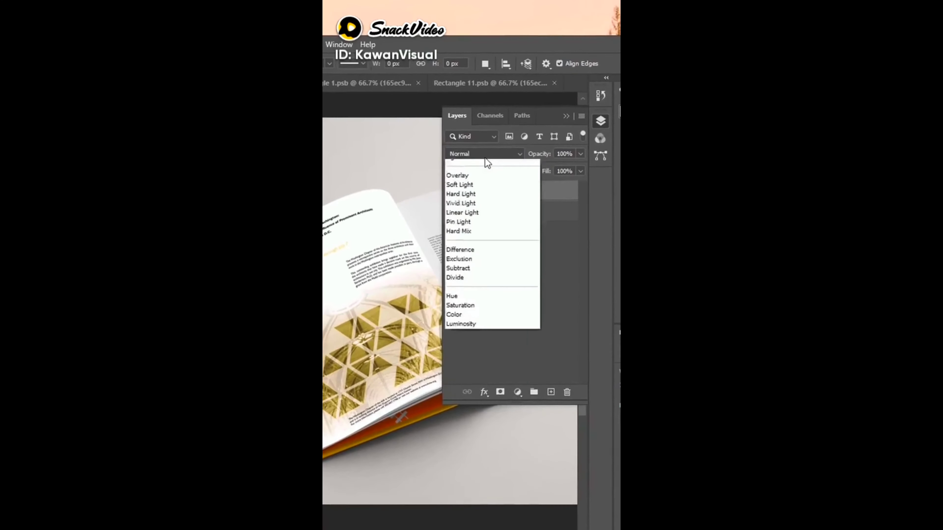
pyautogui.click(476, 202)
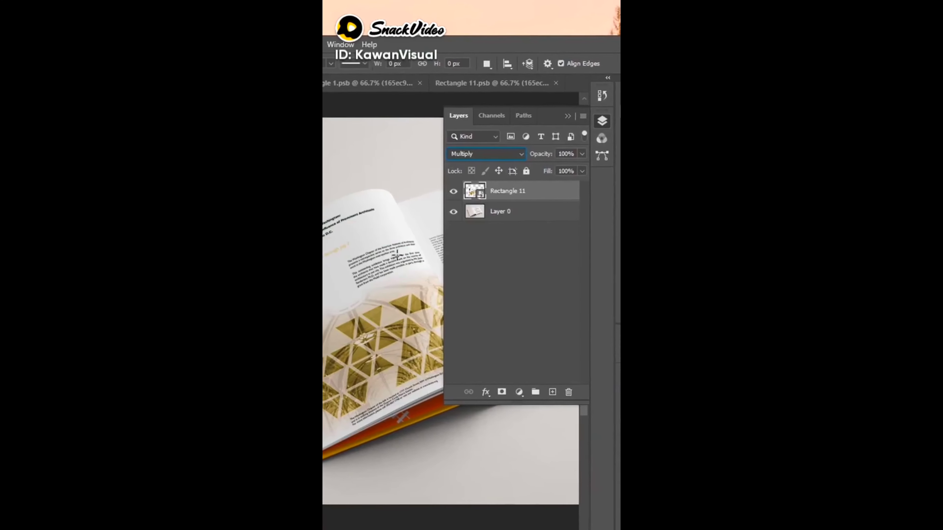
# - In Blending Options, split the Underlying Layer slider so the page's dark shading shows through
pyautogui.rightClick(543, 192)
pyautogui.click(580, 103)
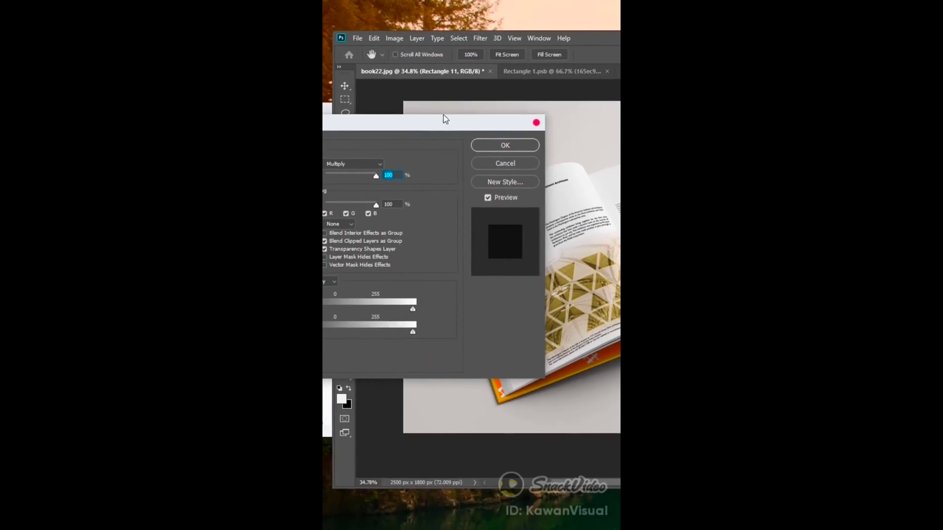
pyautogui.moveTo(397, 331); pyautogui.dragTo(377, 330)
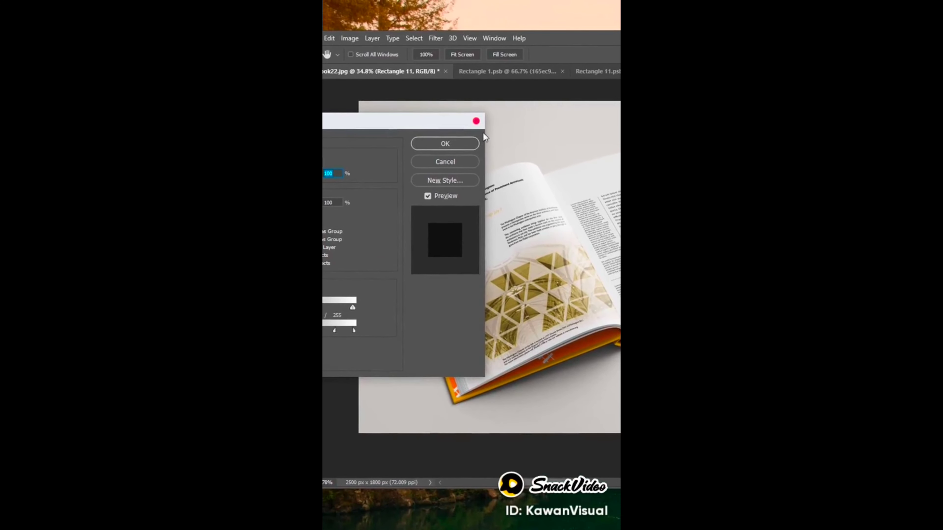
pyautogui.click(460, 146)
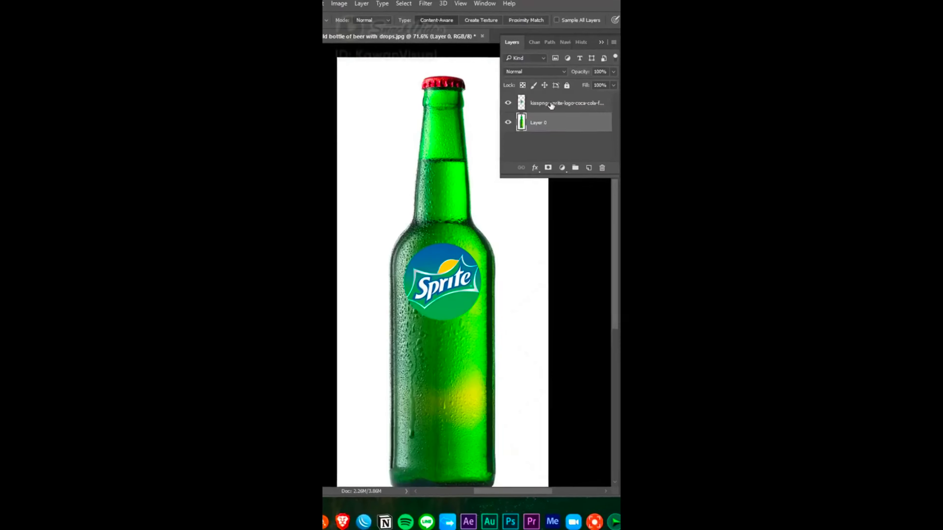
# - Try Darken, Multiply and Lighten on the Sprite logo layer, then return it to Normal
pyautogui.click(566, 52)
pyautogui.click(564, 68)
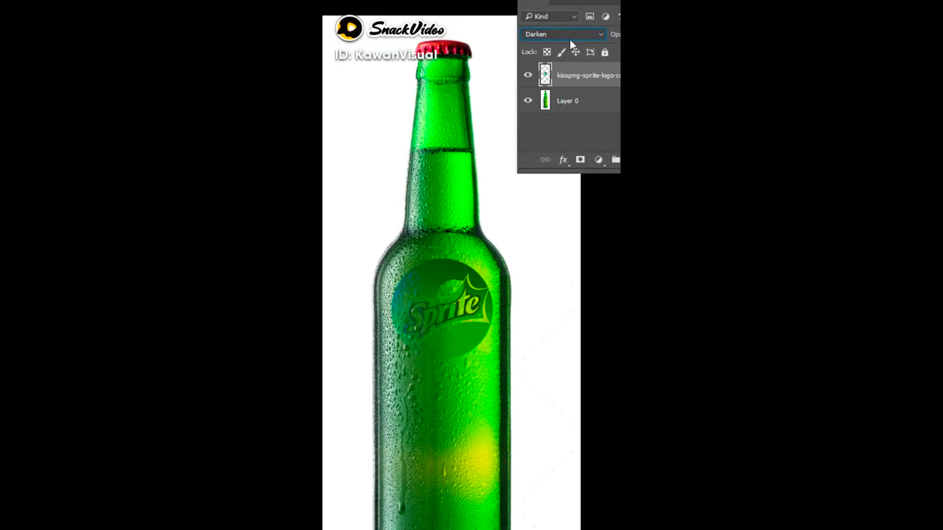
pyautogui.click(562, 34)
pyautogui.click(557, 77)
pyautogui.click(579, 34)
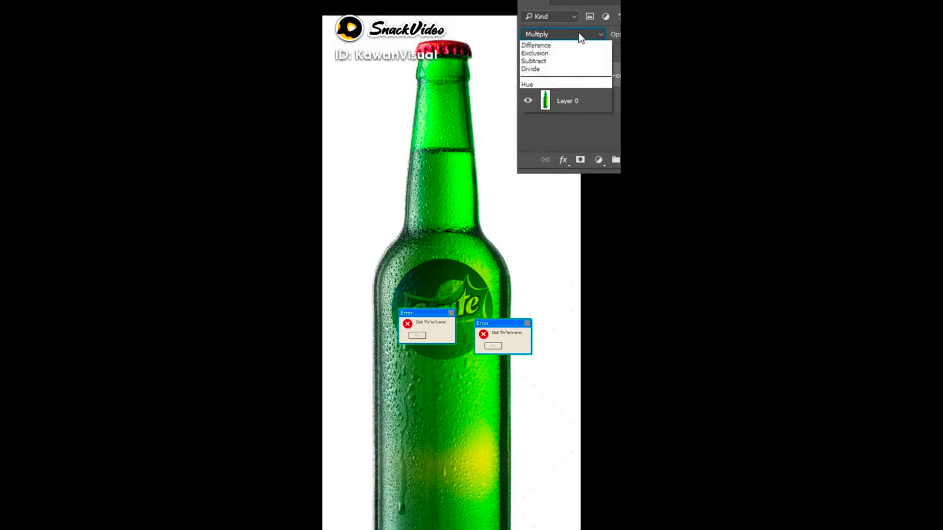
pyautogui.click(570, 115)
pyautogui.click(564, 35)
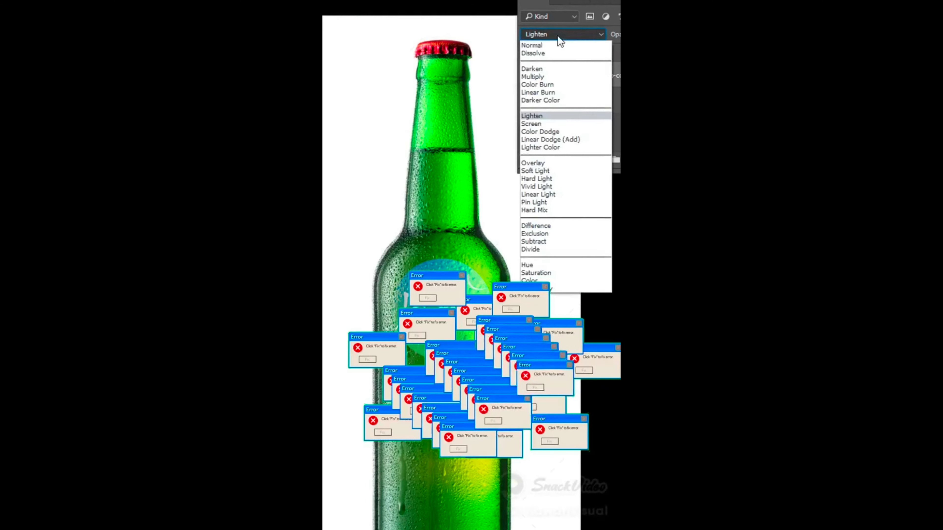
pyautogui.click(550, 45)
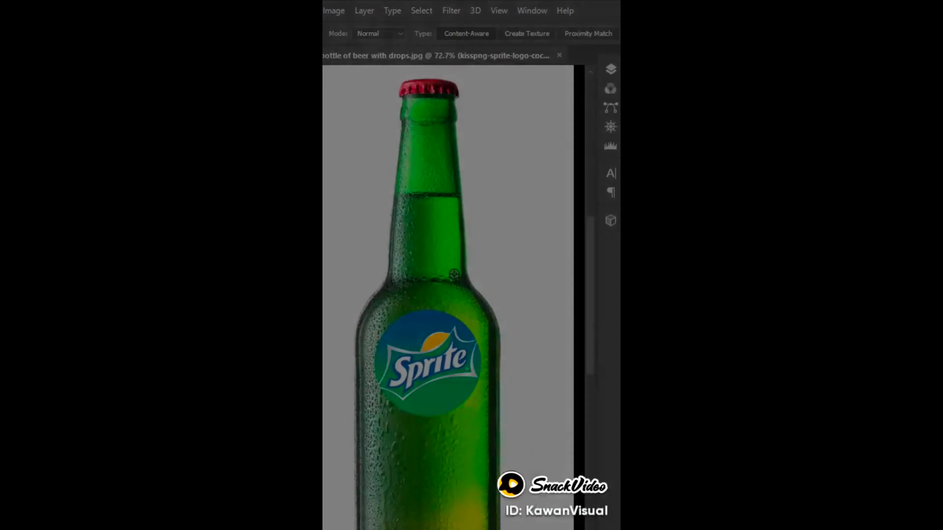
pyautogui.scroll(2, 459, 296)
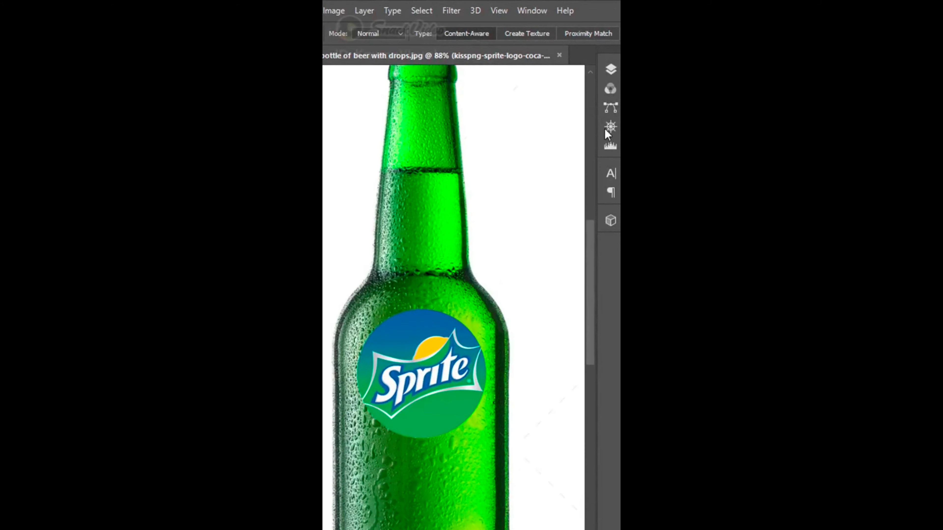
pyautogui.press('F7')
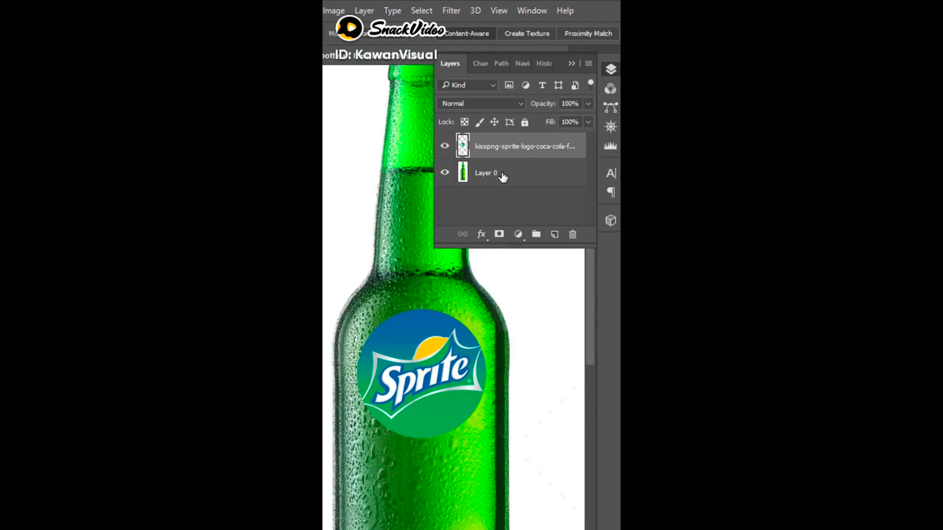
# - Duplicate the bottle layer Layer 0 and move the copy above the Sprite logo layer
pyautogui.rightClick(503, 177)
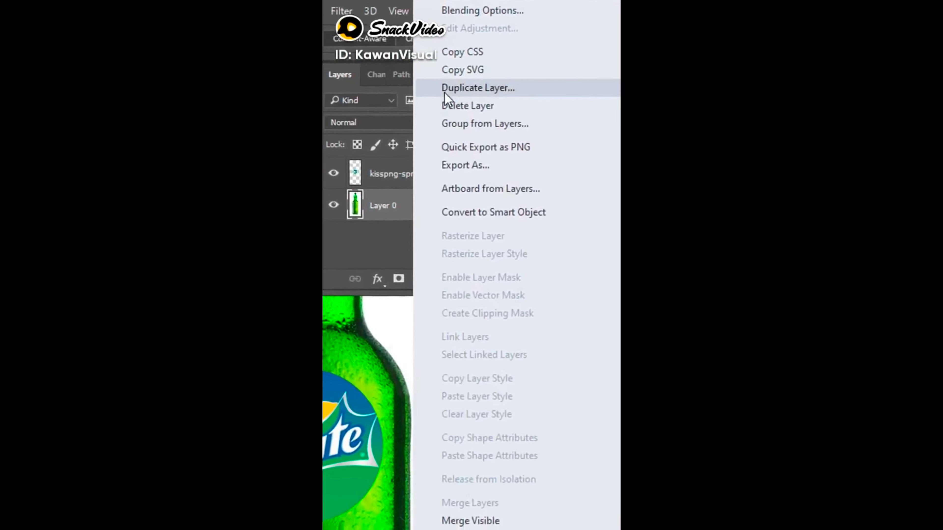
pyautogui.click(445, 93)
pyautogui.click(594, 155)
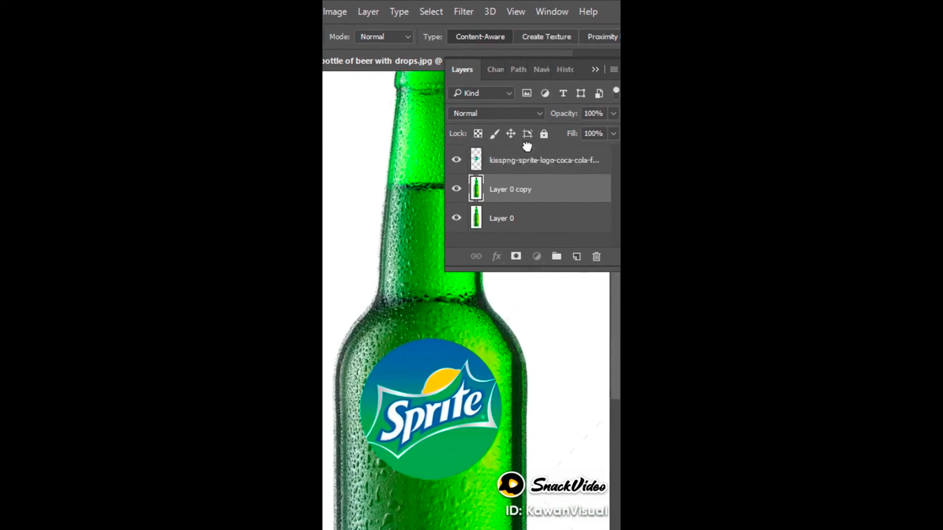
pyautogui.moveTo(527, 147); pyautogui.dragTo(512, 158)
# - Desaturate Layer 0 copy and set its blend mode to Linear Light
pyautogui.hotkey('ctrl', 'shift', 'u')
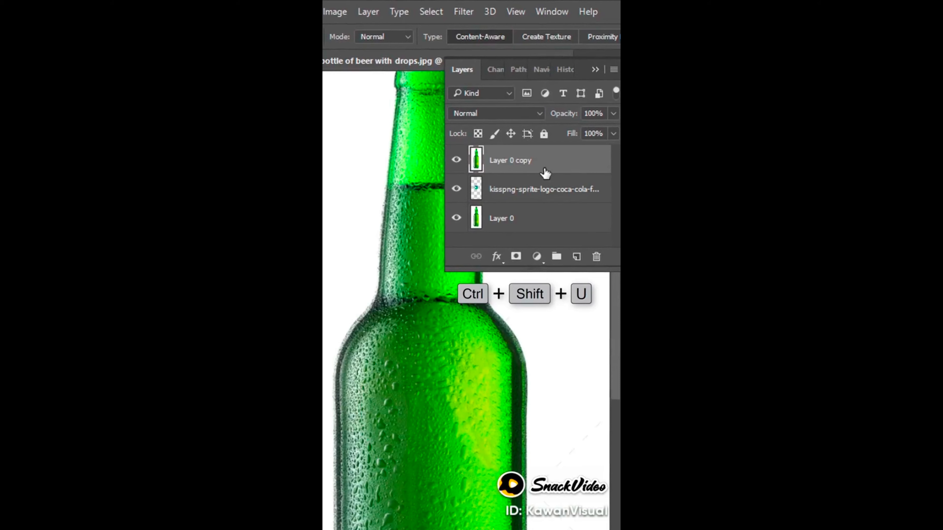
pyautogui.hotkey('ctrl', 'shift', 'u')
pyautogui.click(527, 113)
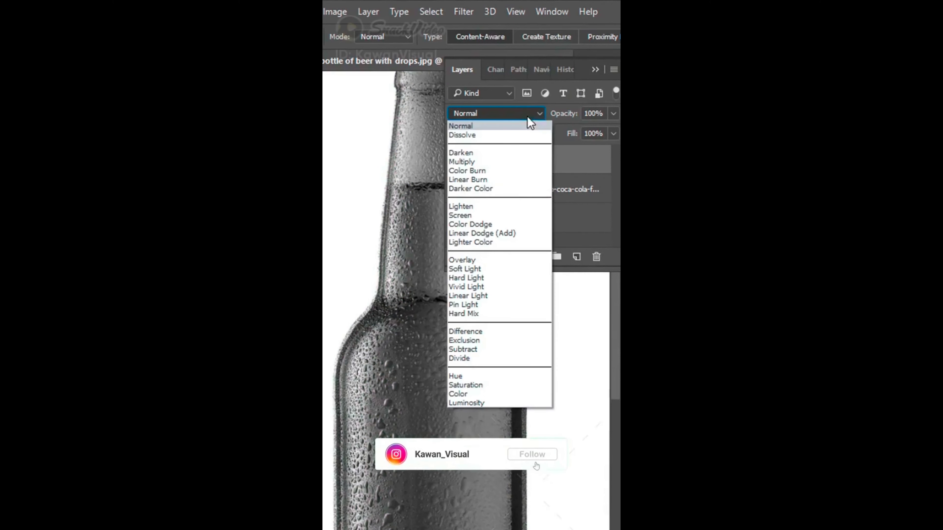
pyautogui.click(504, 296)
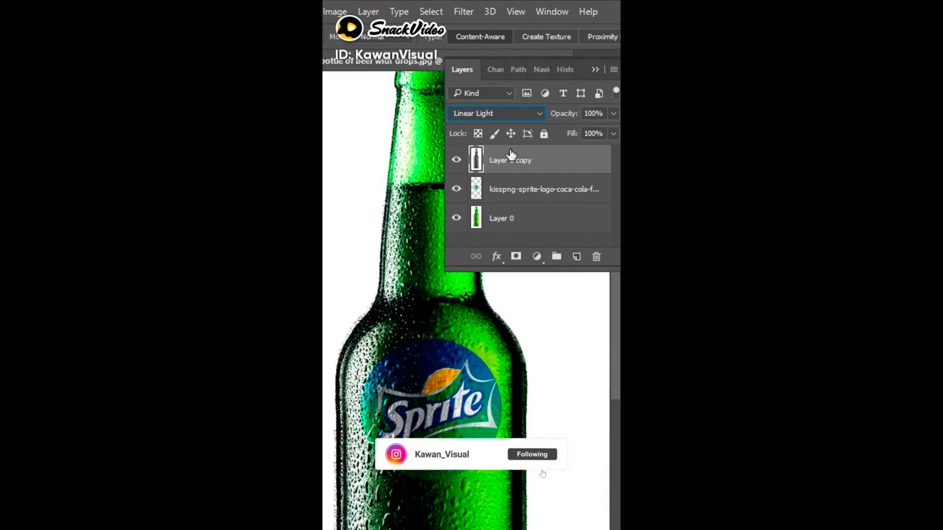
pyautogui.rightClick(509, 169)
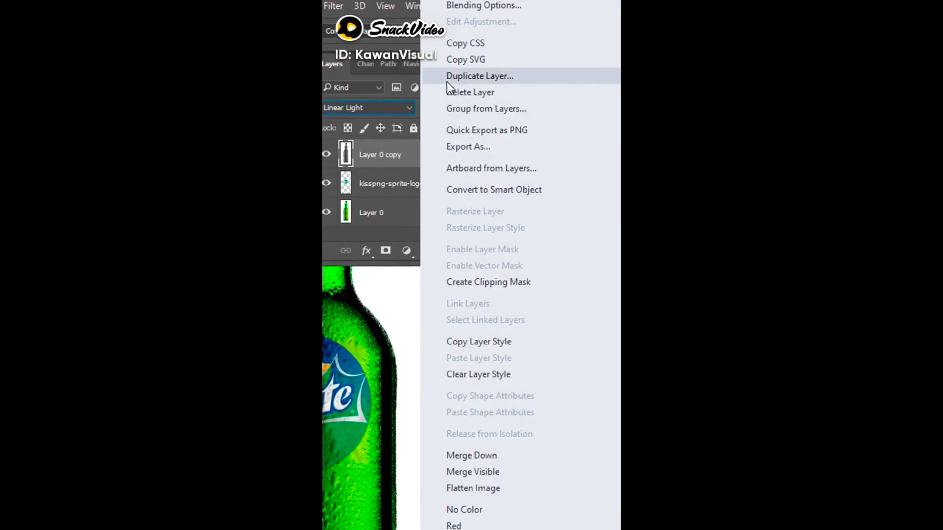
# - Clip Layer 0 copy to the Sprite logo at about 60% opacity, then zoom in to check
pyautogui.click(485, 281)
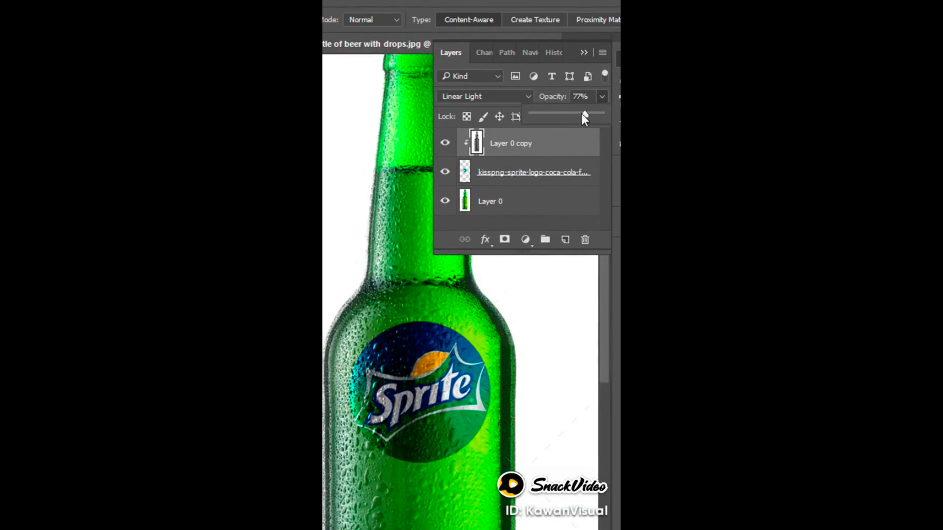
pyautogui.moveTo(583, 113); pyautogui.dragTo(576, 114)
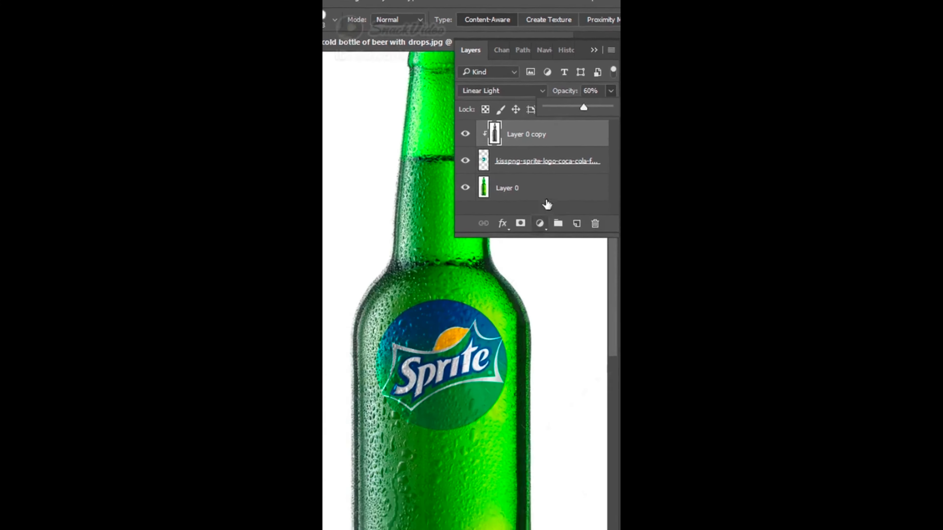
pyautogui.press('F7')
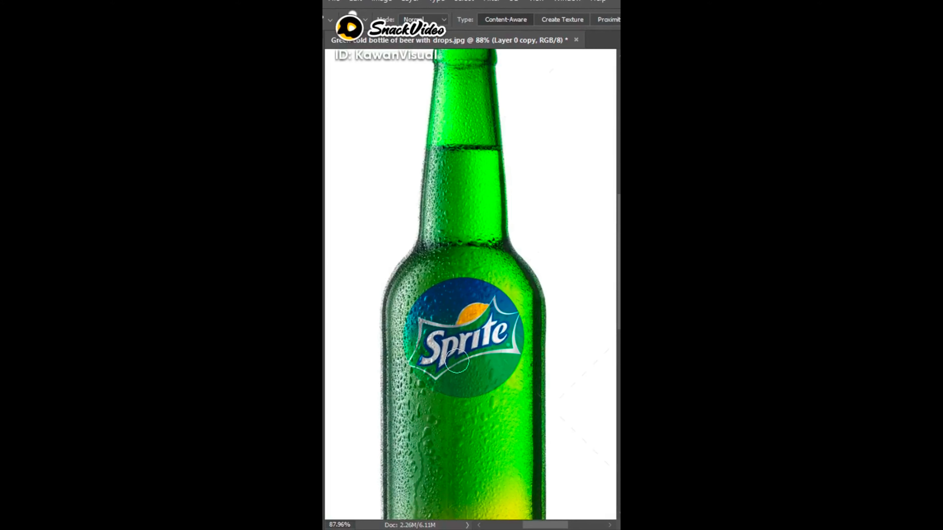
pyautogui.scroll(2, 457, 361)
pyautogui.scroll(2, 446, 361)
pyautogui.scroll(2, 429, 362)
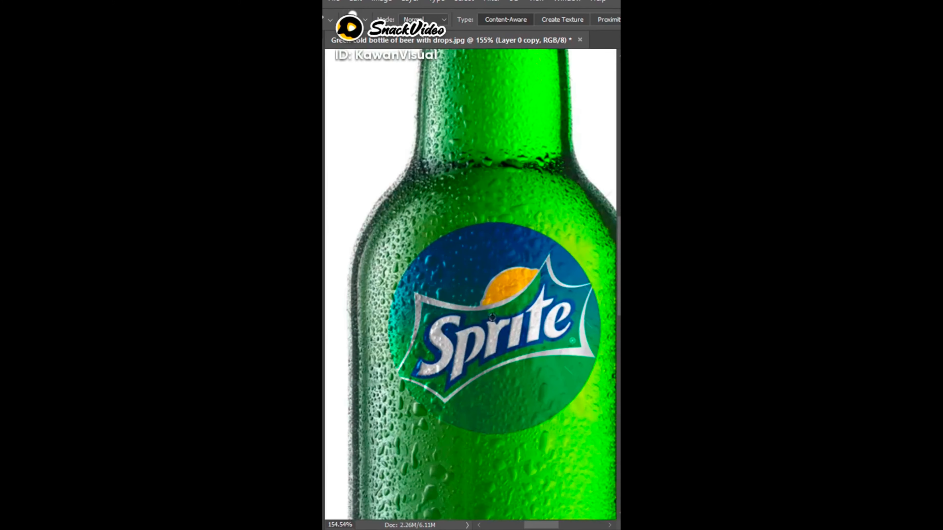
pyautogui.scroll(-3, 492, 317)
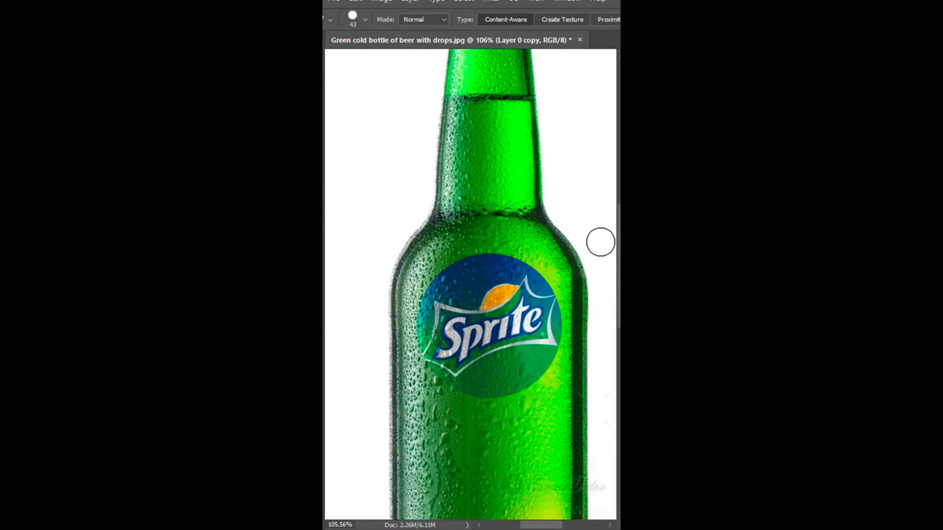